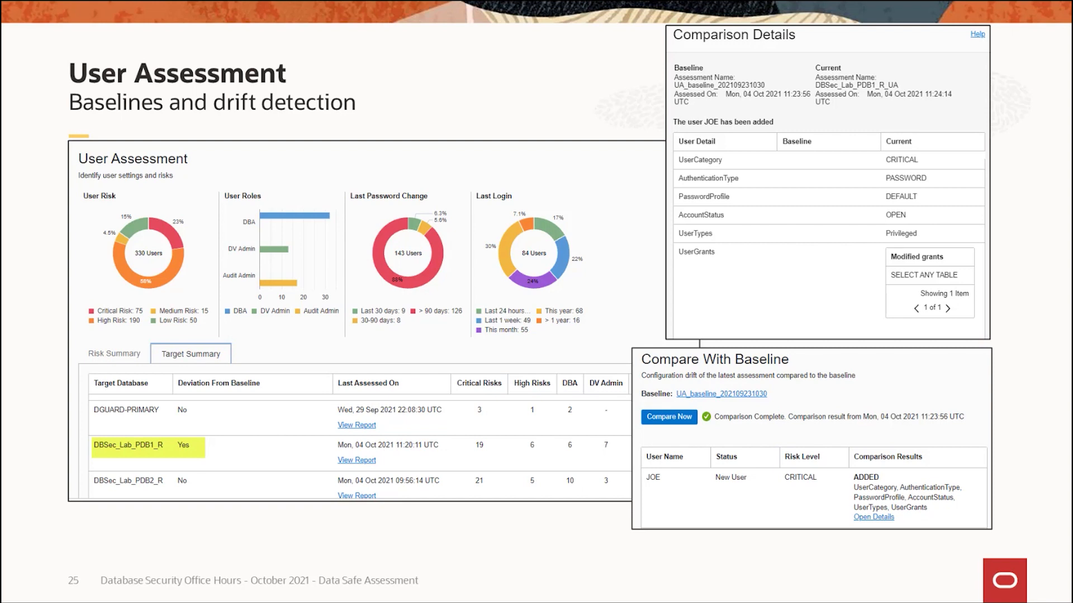
pyautogui.press('Right')
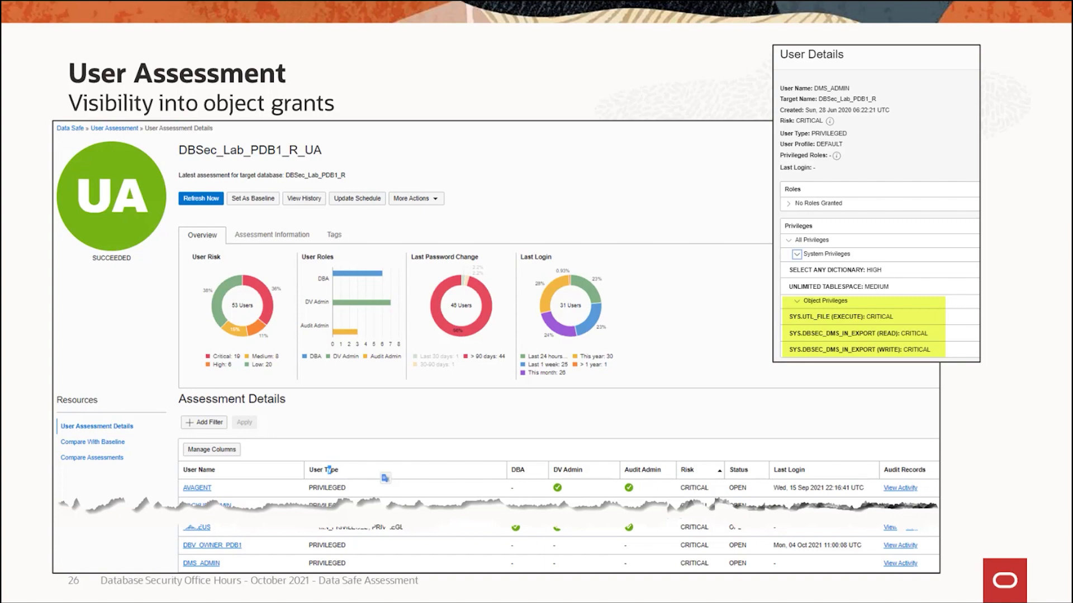
pyautogui.press('Right')
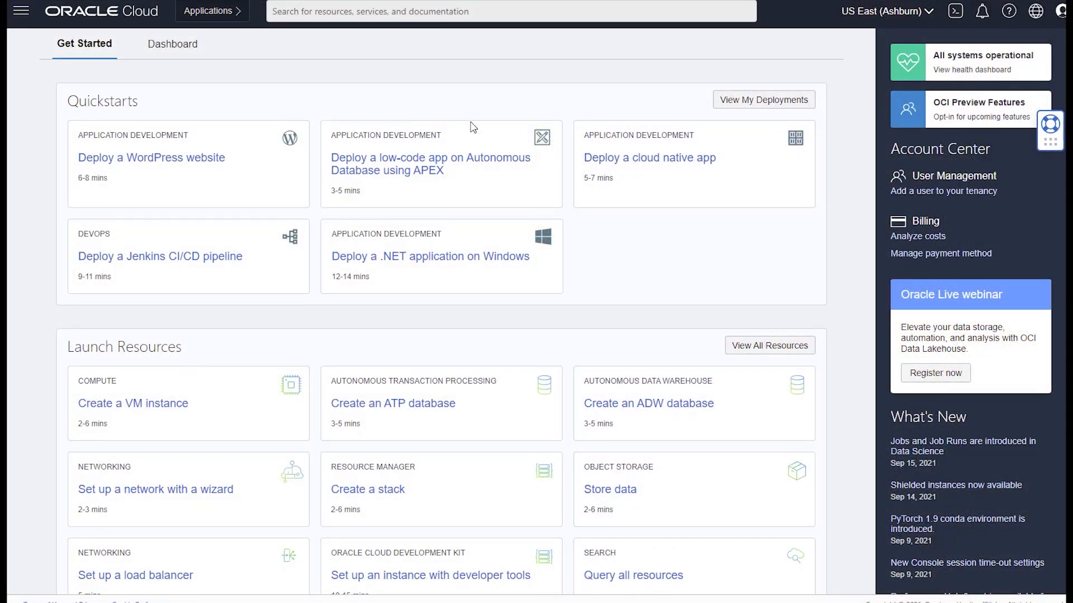
# Open the Data Safe Security Center from the Oracle Database services
pyautogui.click(22, 12)
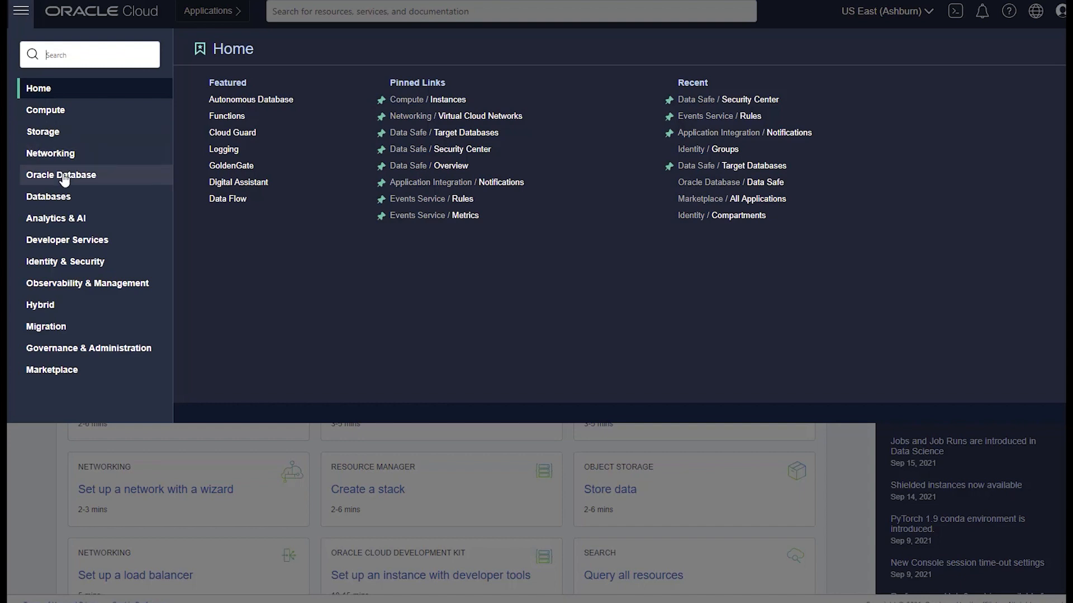
pyautogui.click(122, 176)
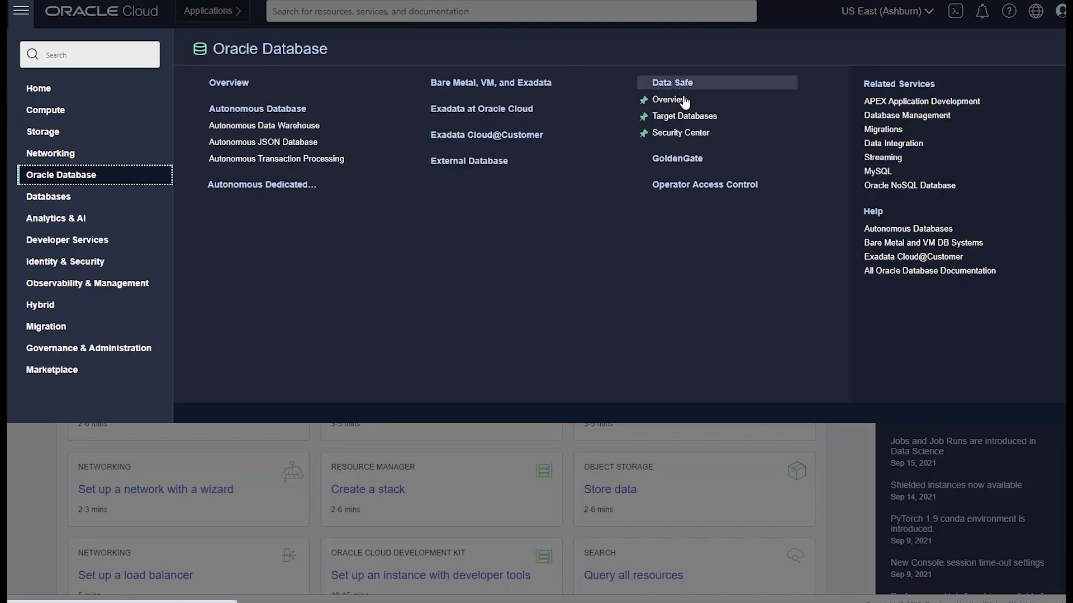
pyautogui.click(683, 134)
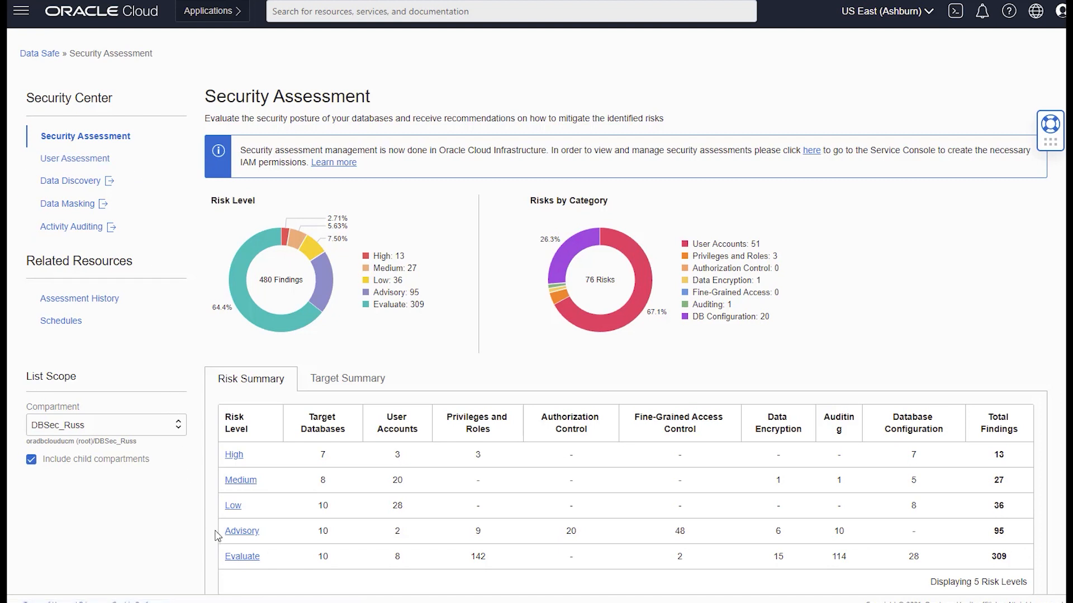
# Review the Account Locking after Failed Login Attempts finding among the medium security risks, and return to the Security Assessment overview
pyautogui.click(239, 482)
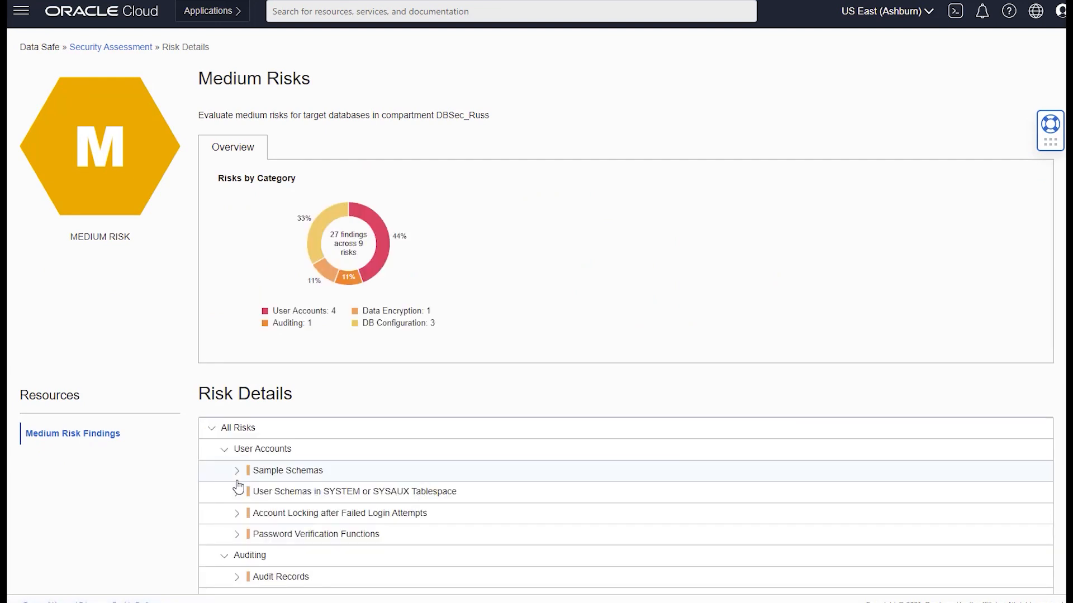
pyautogui.click(238, 514)
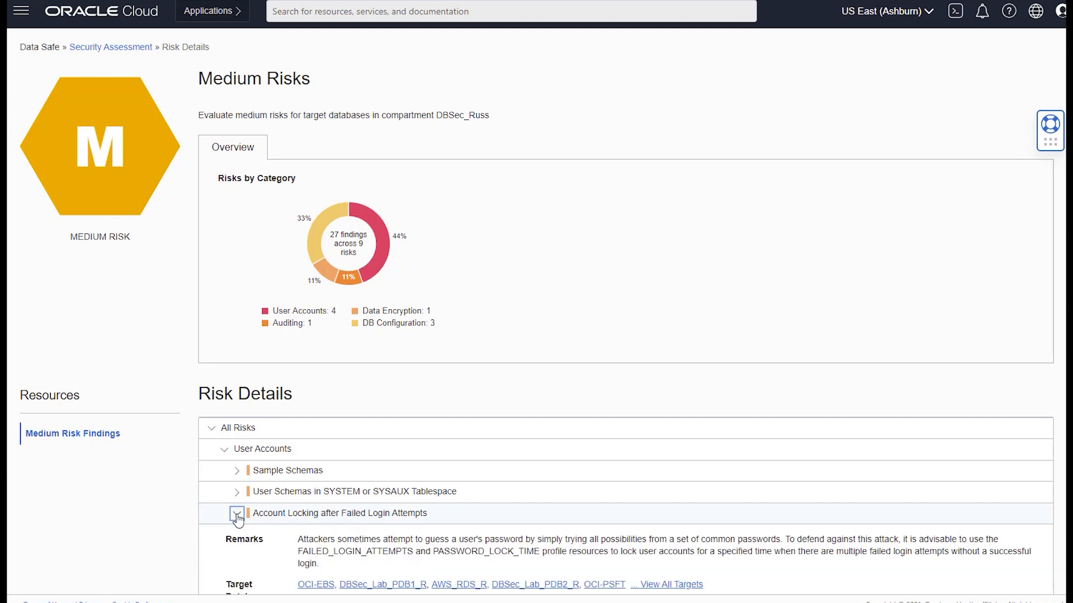
pyautogui.scroll(-3, 303, 419)
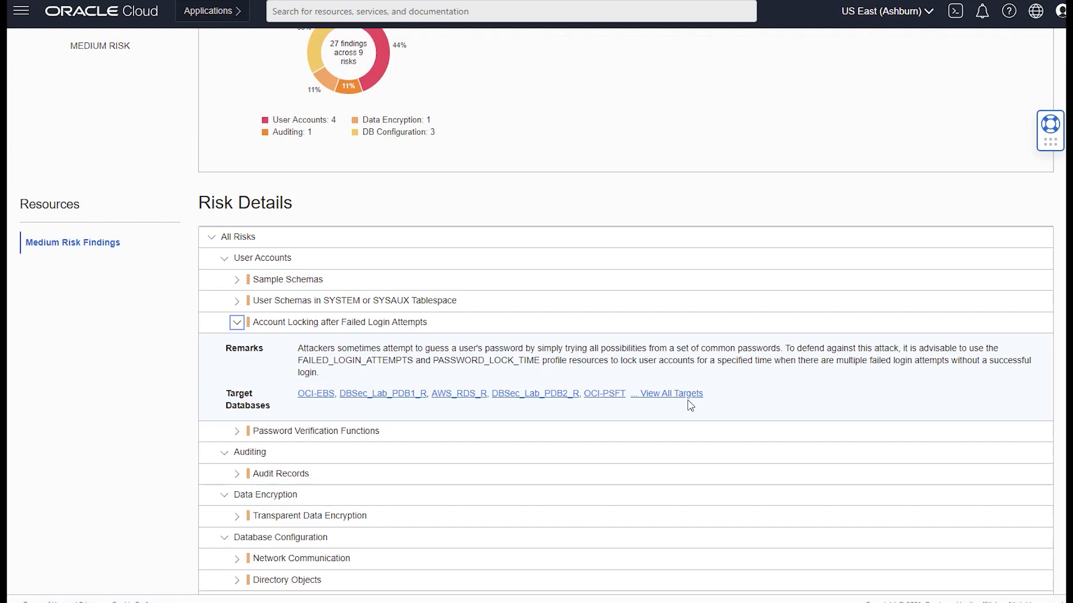
pyautogui.scroll(3, 690, 406)
pyautogui.click(121, 49)
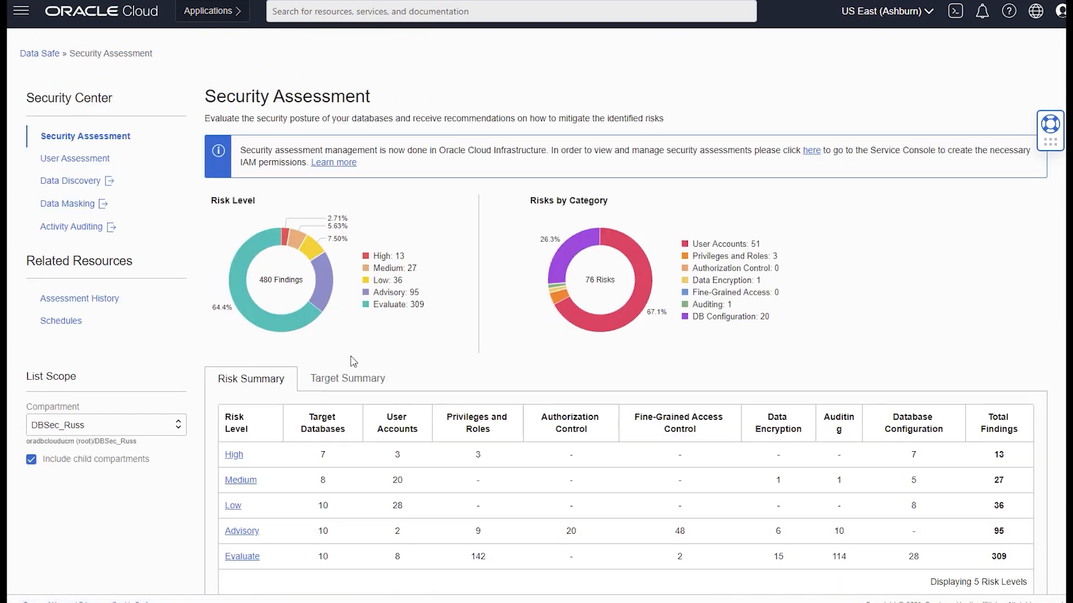
# Open the security assessment report for target DBSec_Lab_PDB1_R and review its Account Locking after Failed Login Attempts details
pyautogui.click(355, 382)
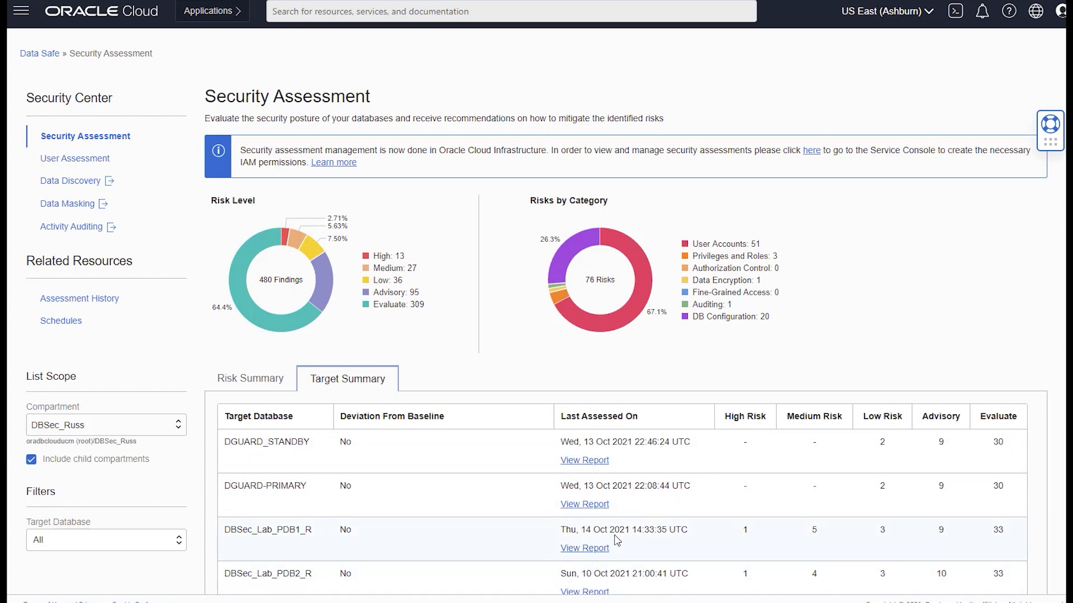
pyautogui.click(596, 551)
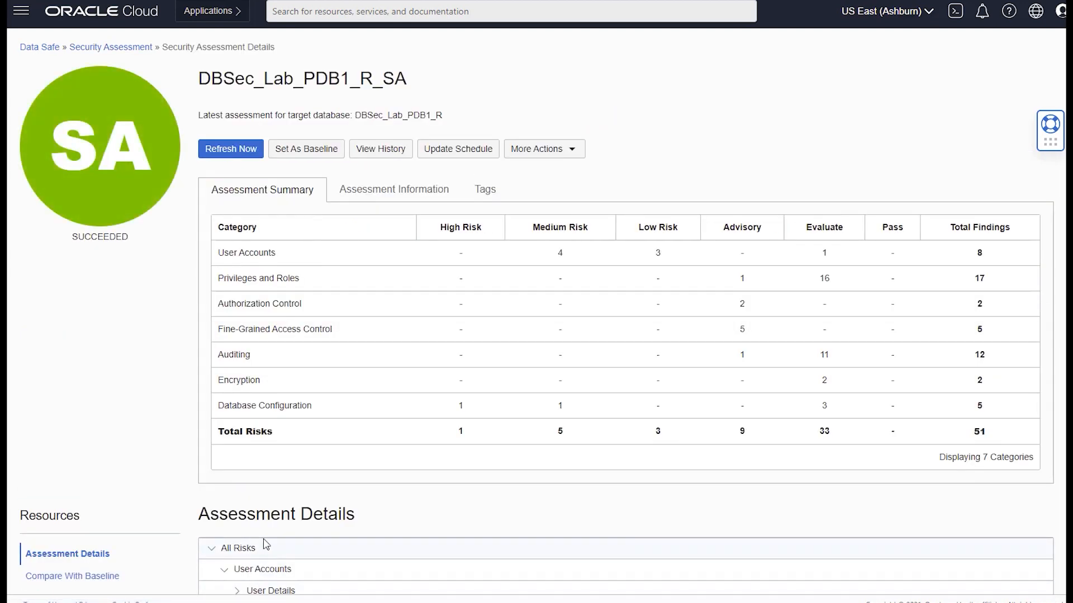
pyautogui.scroll(-3, 266, 545)
pyautogui.click(237, 442)
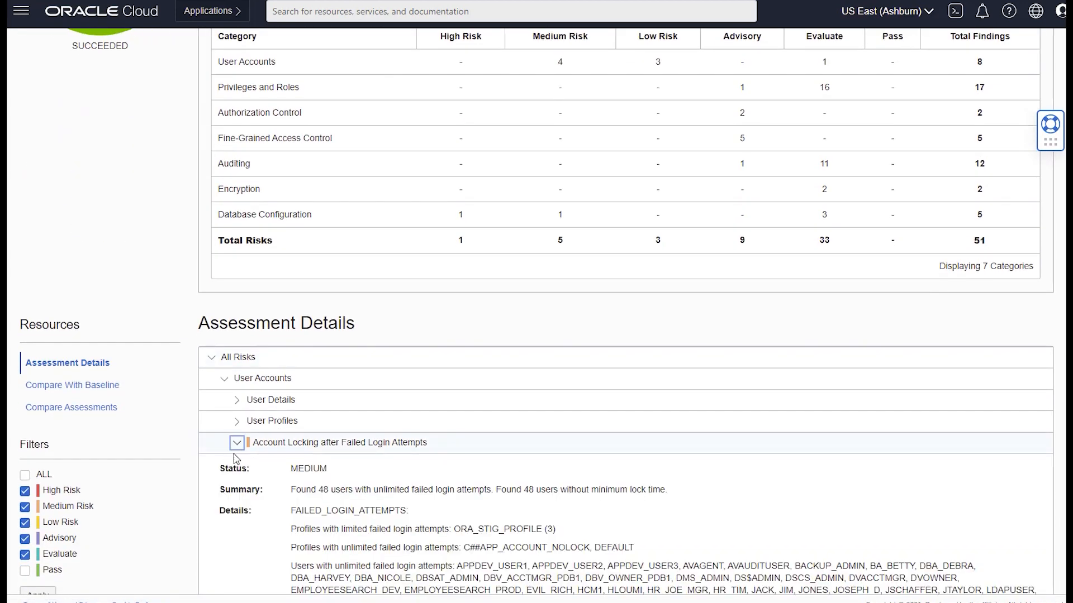
pyautogui.click(237, 443)
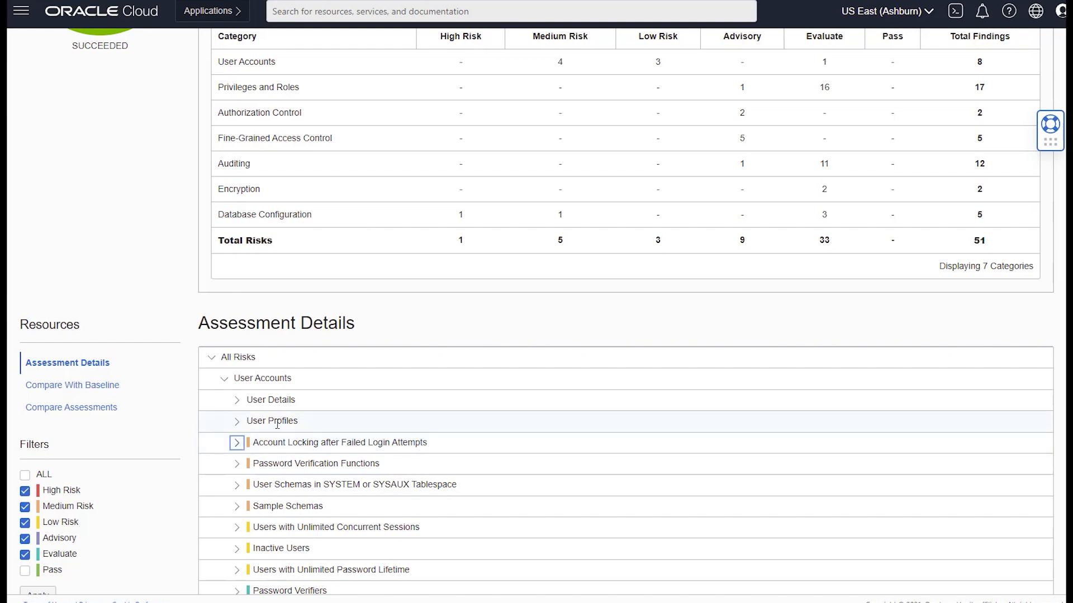
pyautogui.scroll(3, 281, 419)
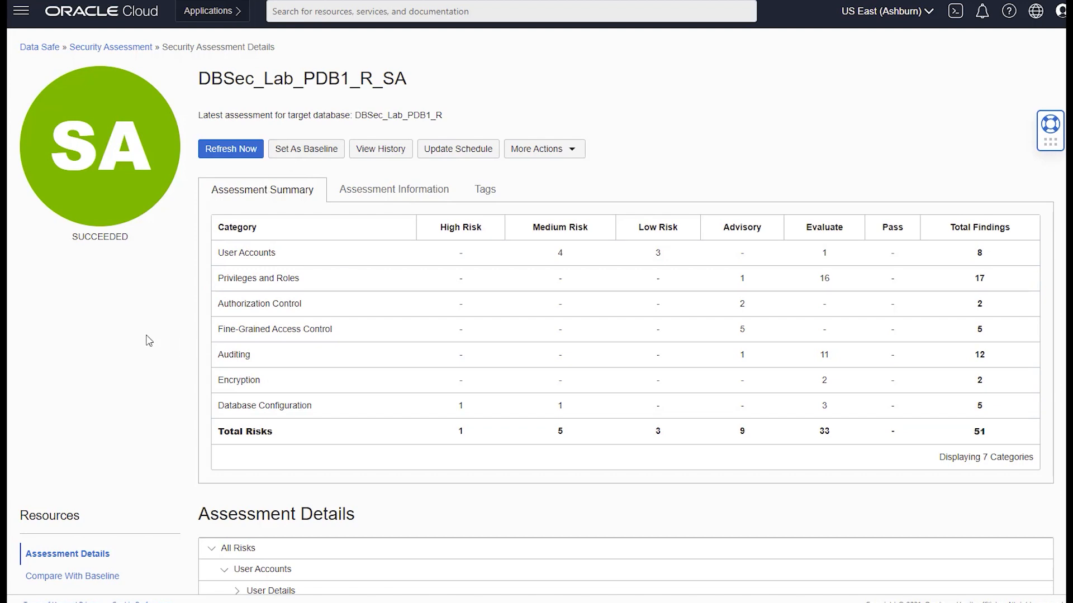
# Check the DBSec_Lab_PDB1_R security assessment's comparison with its baseline, and return to the Security Assessment overview
pyautogui.scroll(-3, 150, 341)
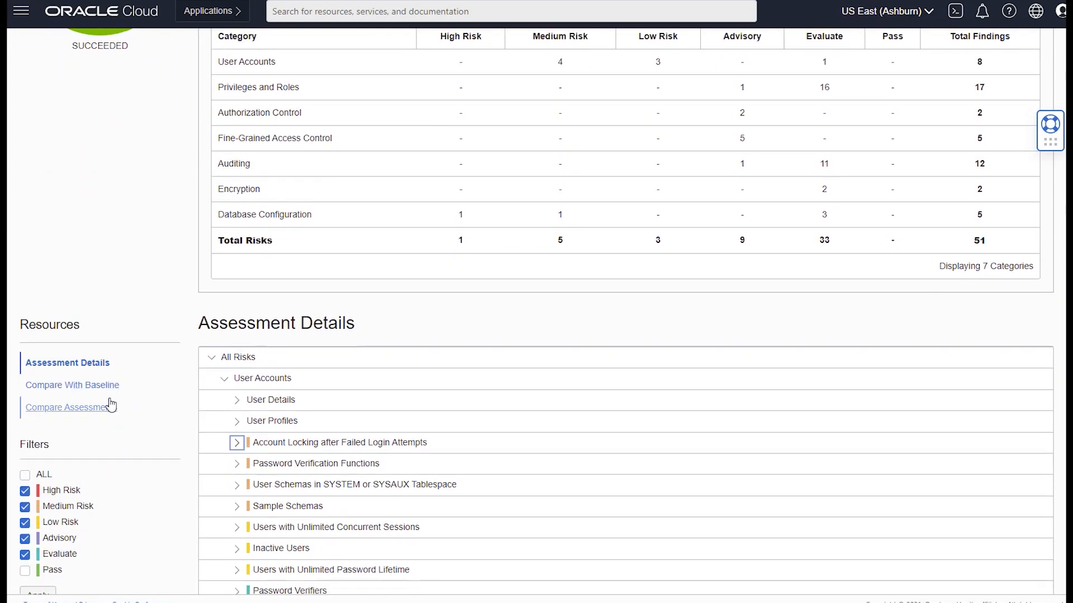
pyautogui.click(103, 390)
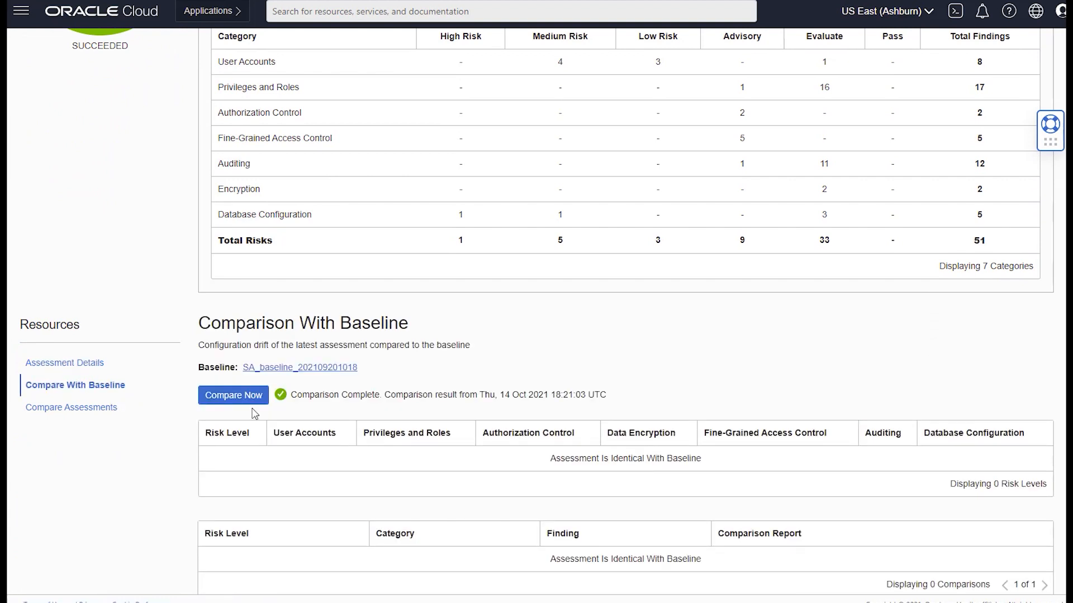
pyautogui.moveTo(557, 453); pyautogui.dragTo(664, 457)
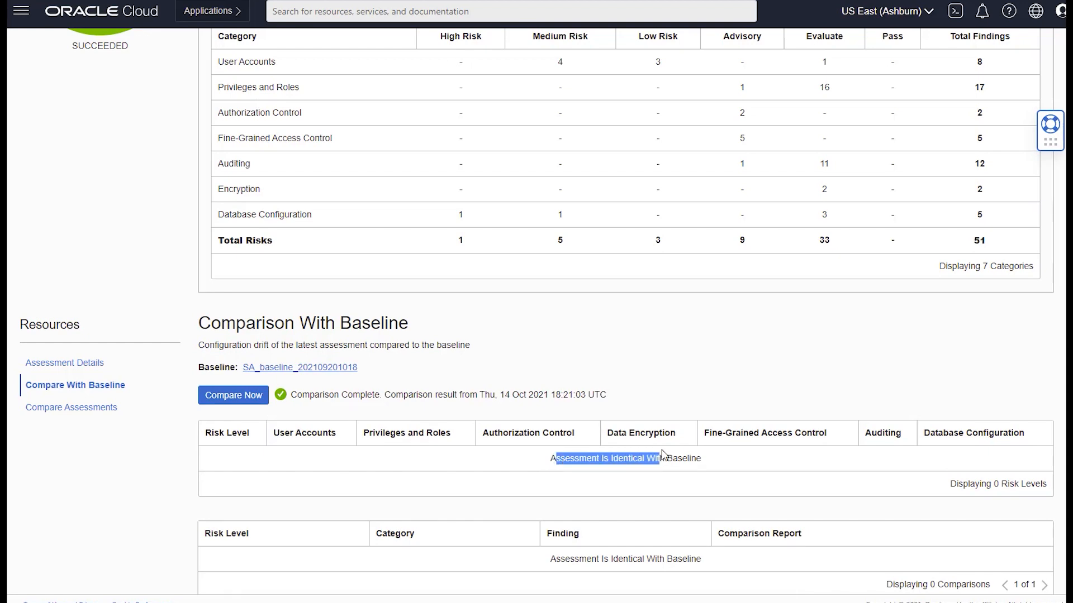
pyautogui.scroll(3, 659, 410)
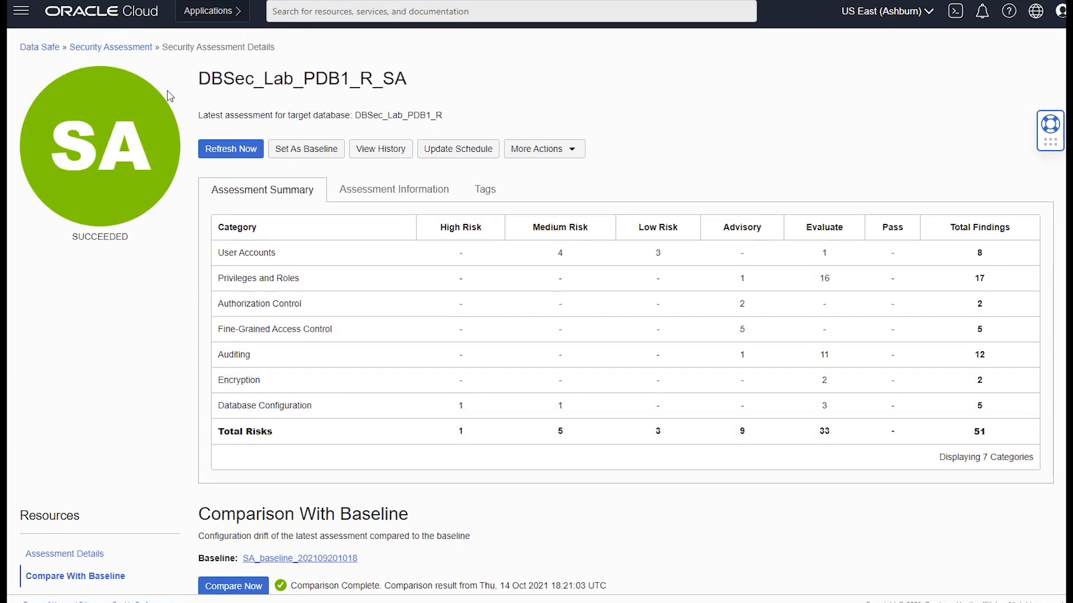
pyautogui.click(137, 50)
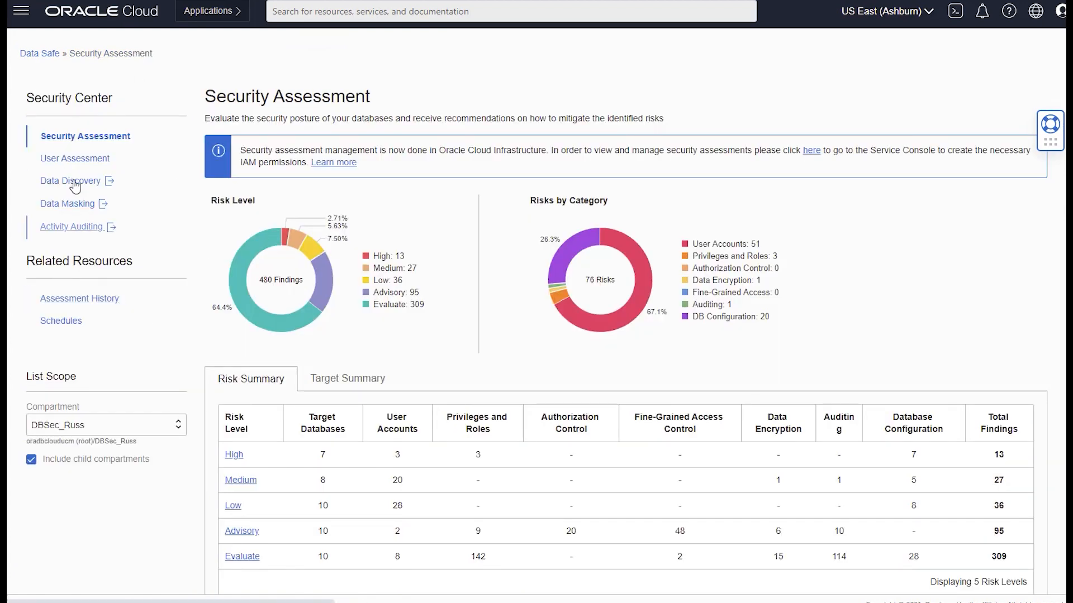
# Open User Assessment, examine the list of high-risk users across the targets, and return to the overview
pyautogui.click(77, 161)
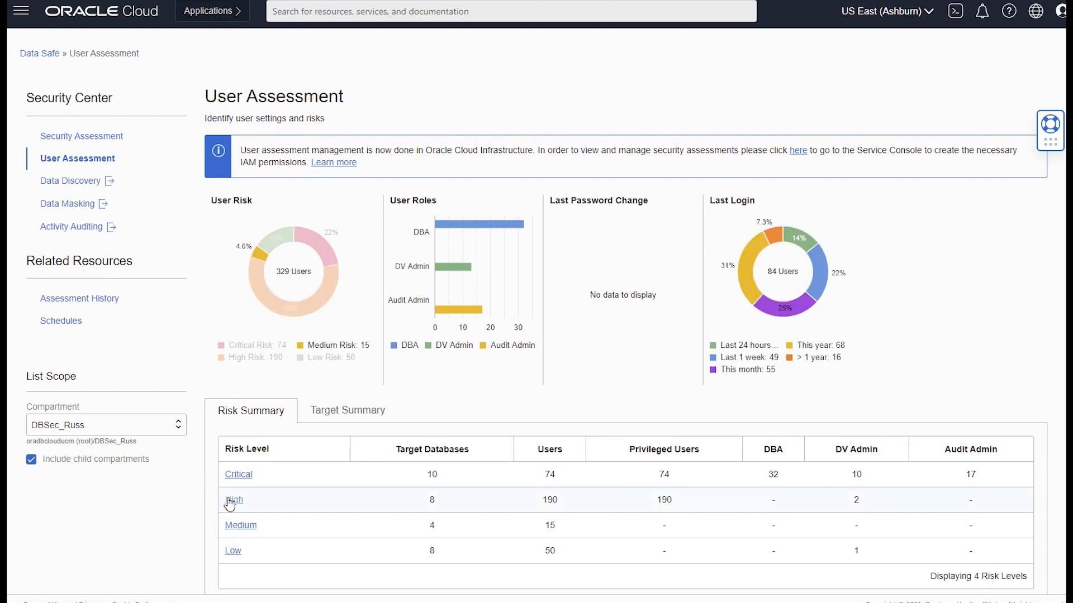
pyautogui.click(234, 500)
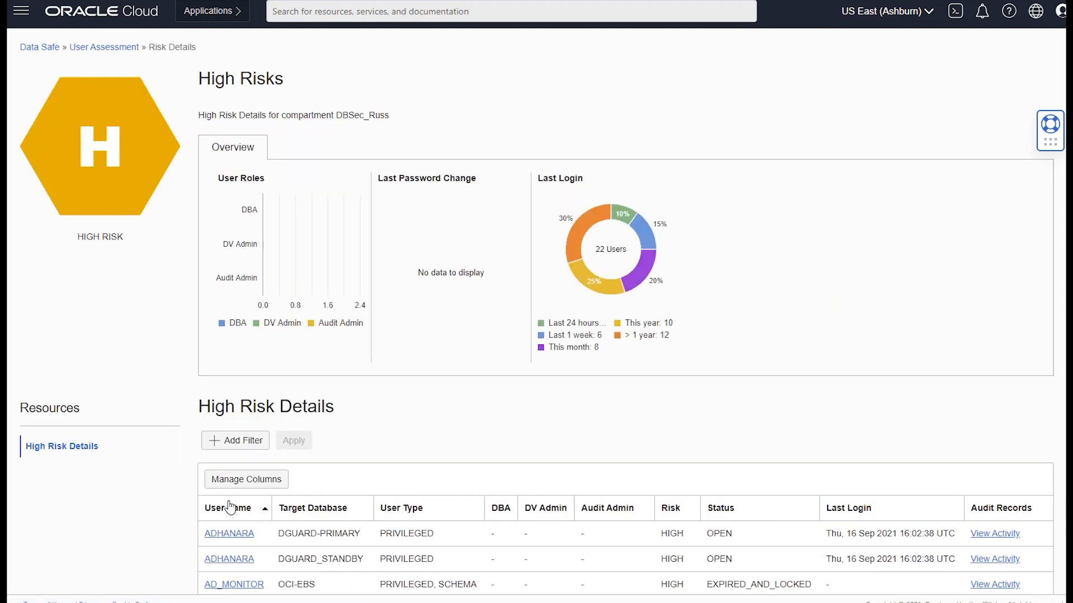
pyautogui.scroll(-2, 334, 517)
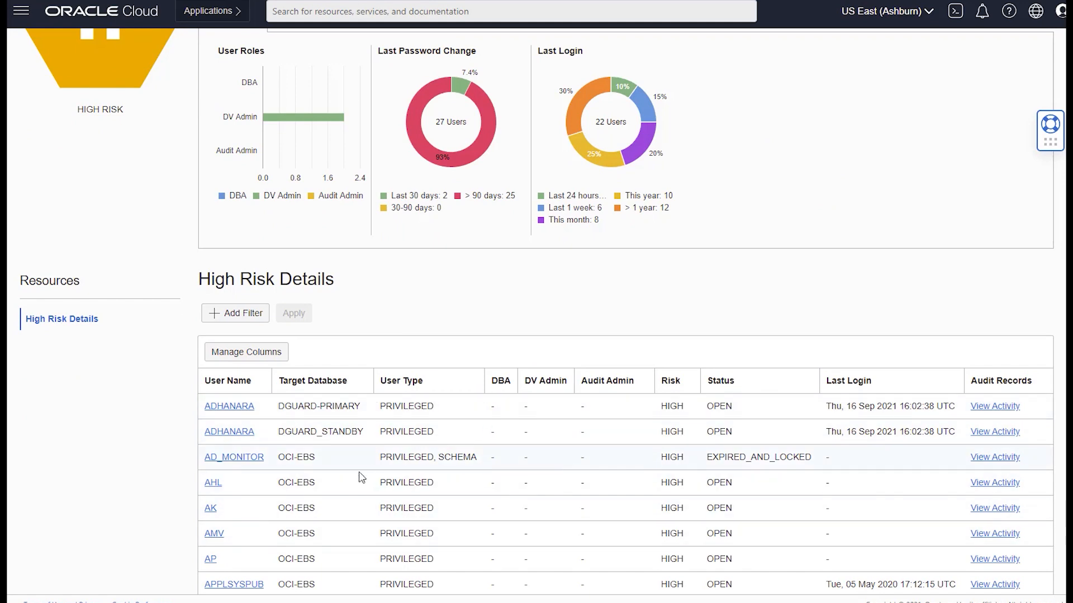
pyautogui.scroll(2, 442, 405)
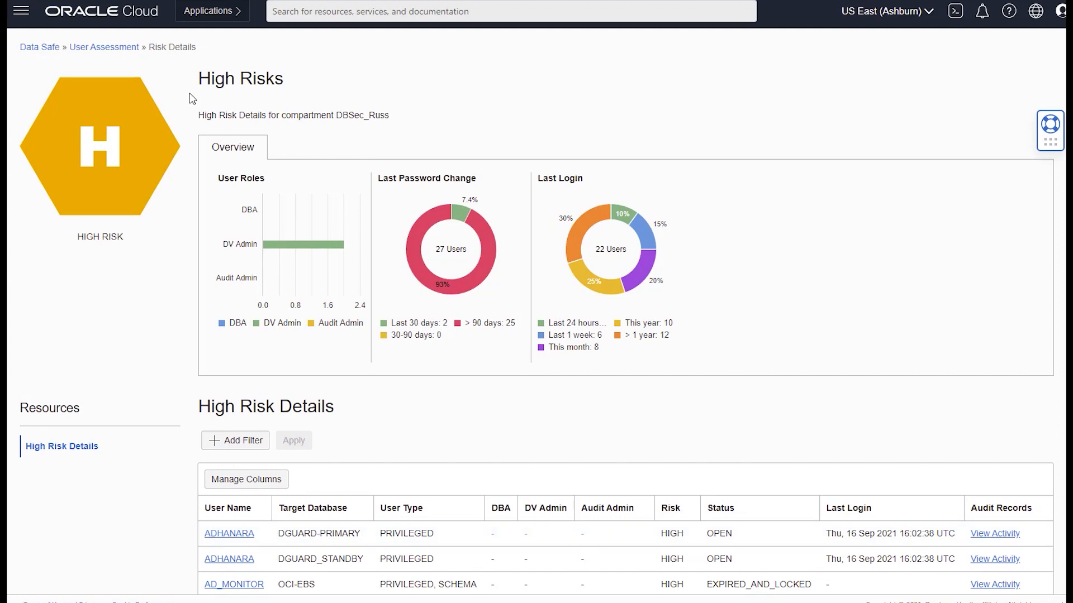
pyautogui.click(104, 47)
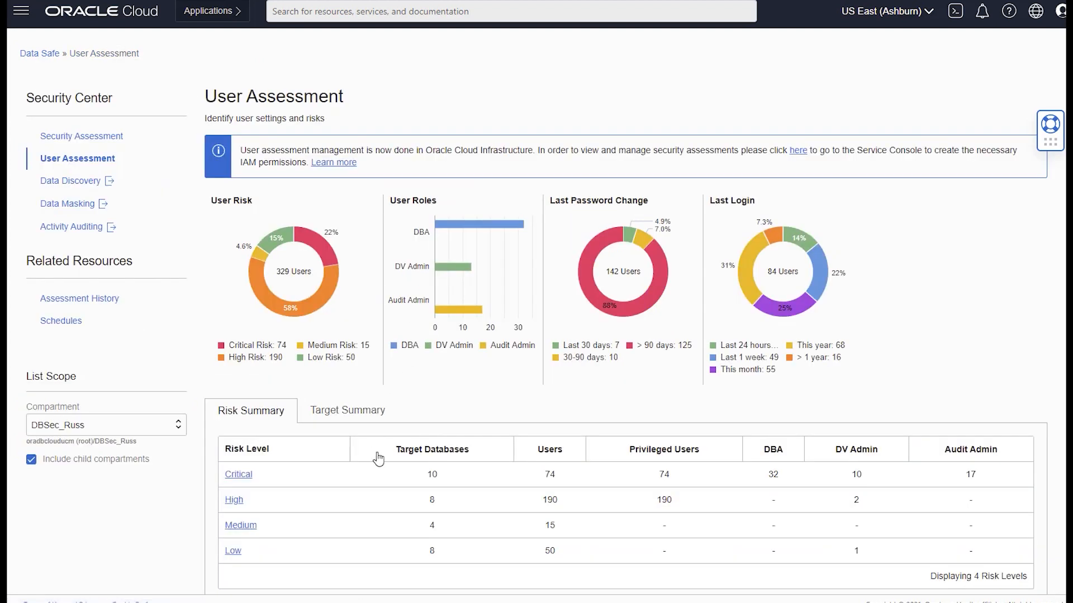
# In the DBSec_Lab_PDB1_R user assessment report, open the details of user AVAGENT and inspect its roles and privileges
pyautogui.click(349, 416)
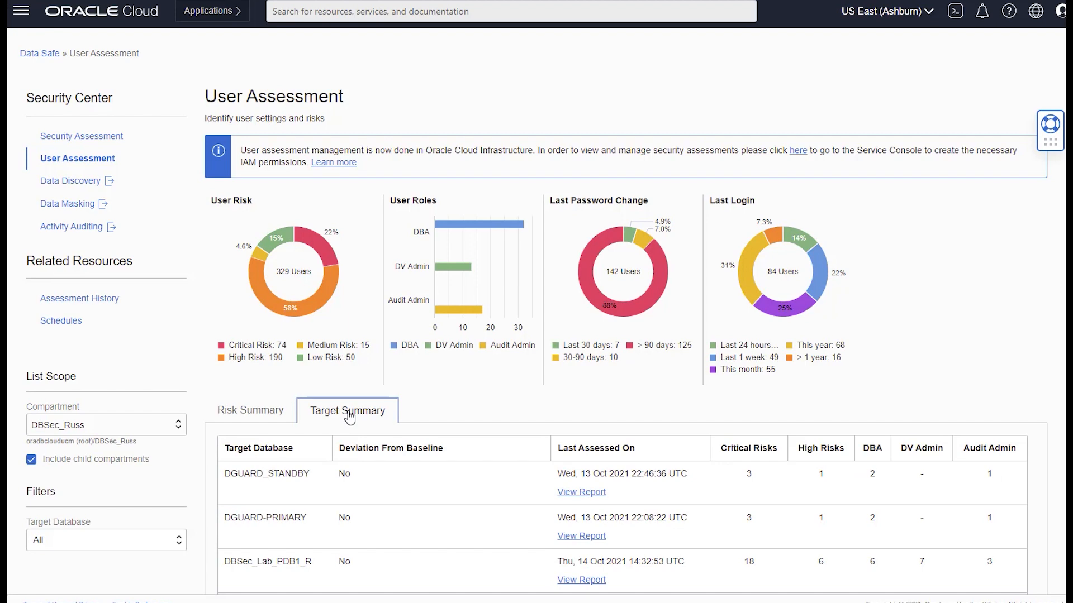
pyautogui.scroll(-3, 400, 536)
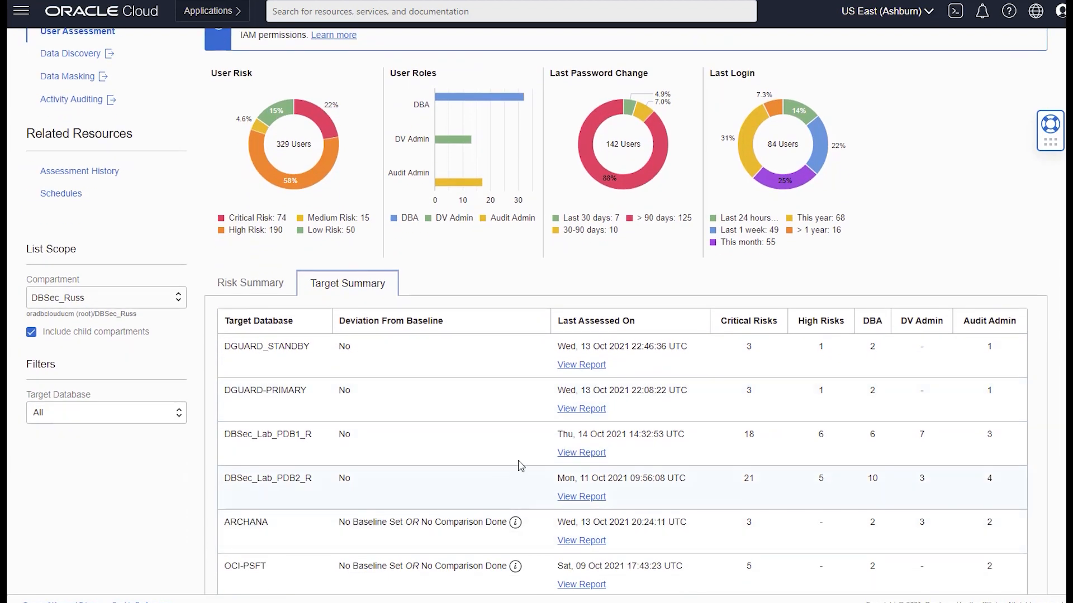
pyautogui.click(578, 453)
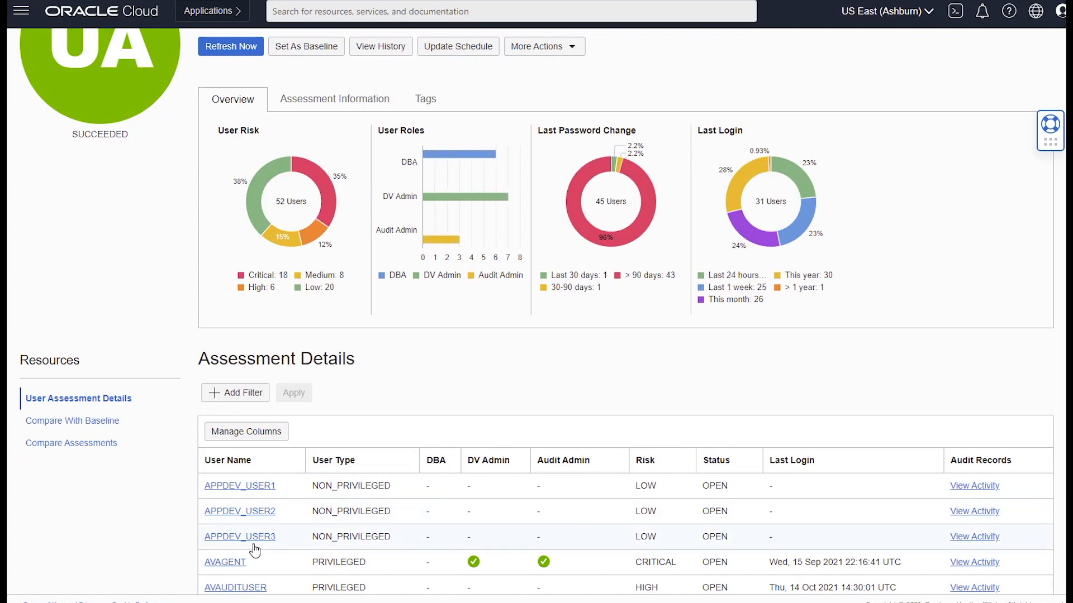
pyautogui.scroll(-1, 250, 554)
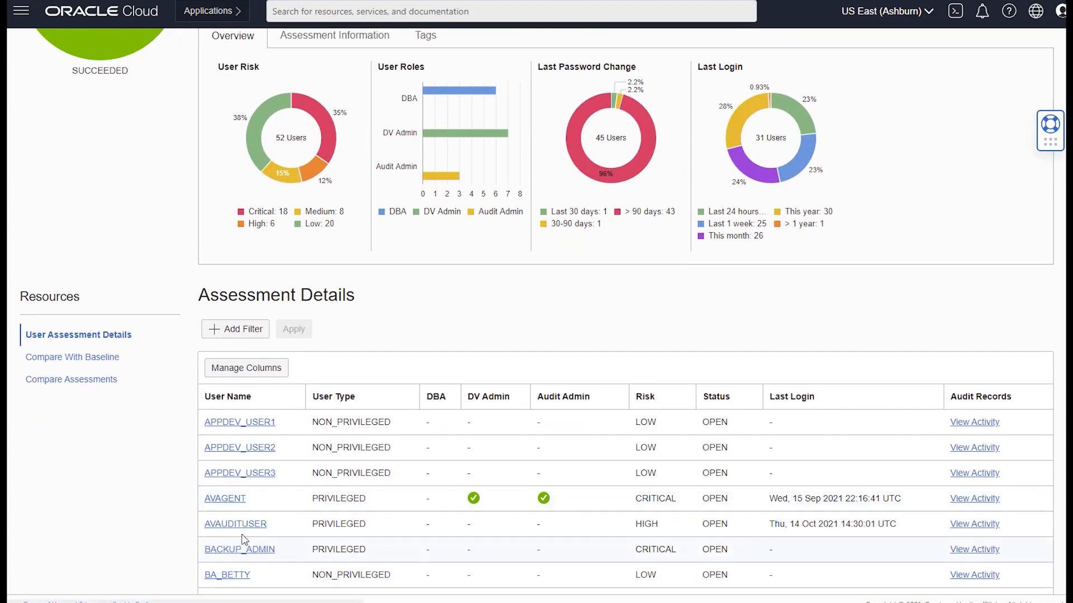
pyautogui.click(226, 498)
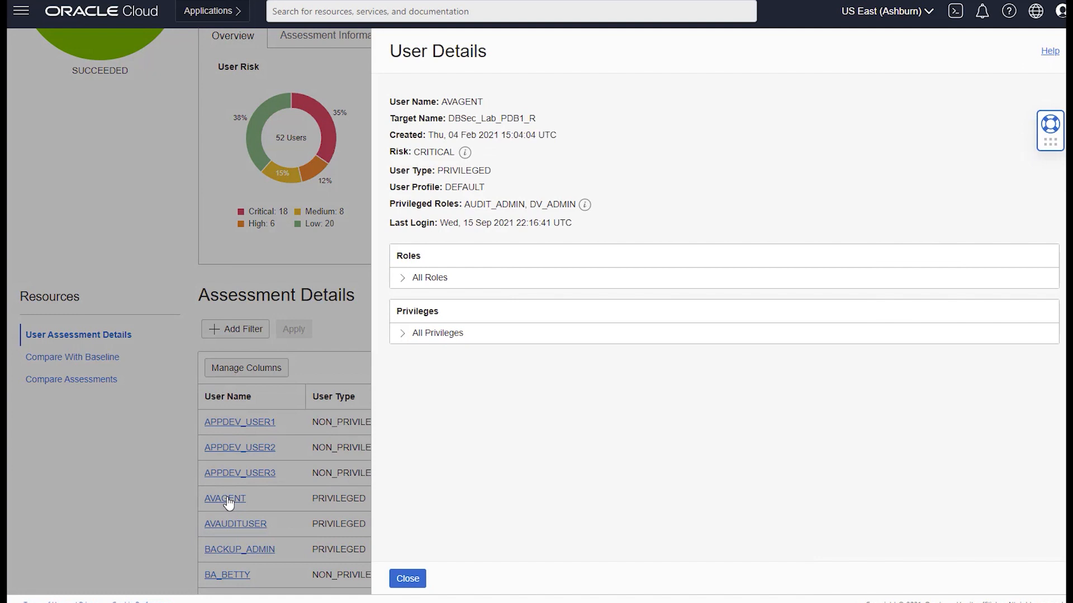
pyautogui.click(403, 282)
pyautogui.click(405, 415)
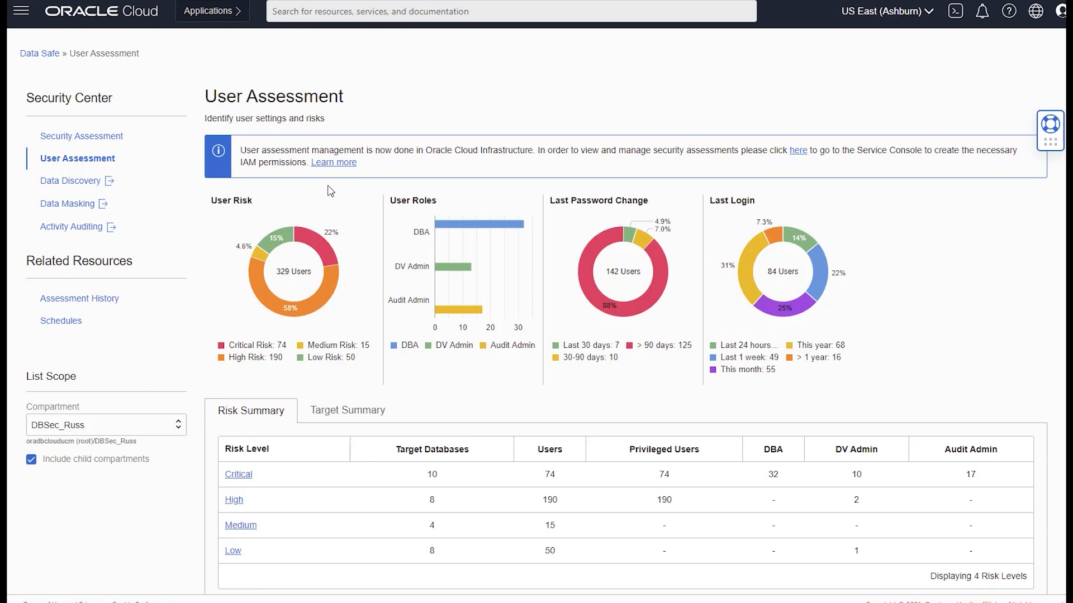
# Check the user assessment's target summary for deviation from baseline on DBSec_Lab_PDB1_R
pyautogui.click(369, 413)
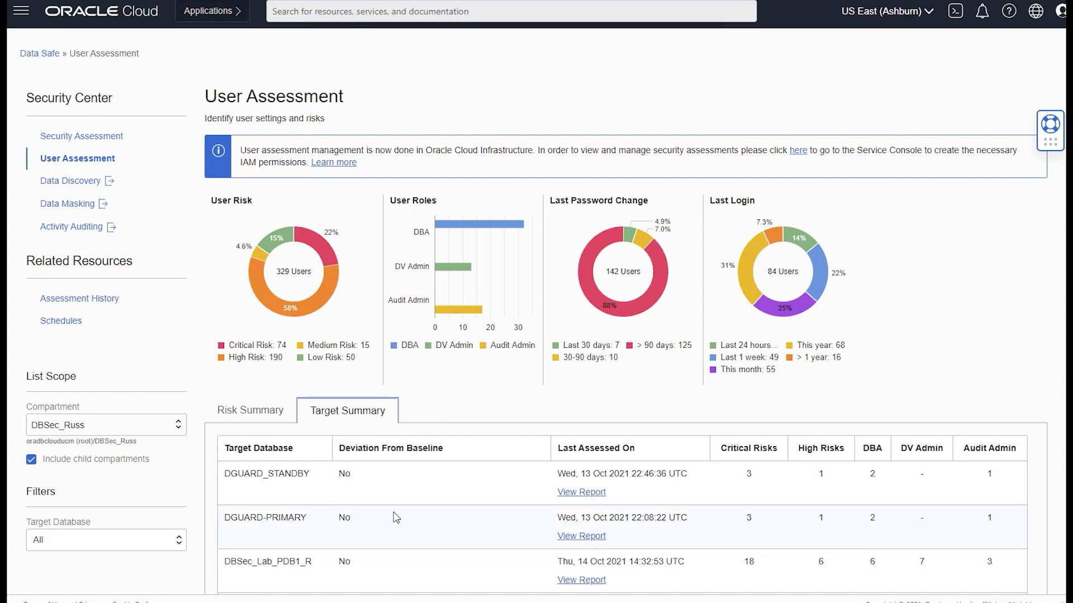
pyautogui.scroll(-1, 396, 518)
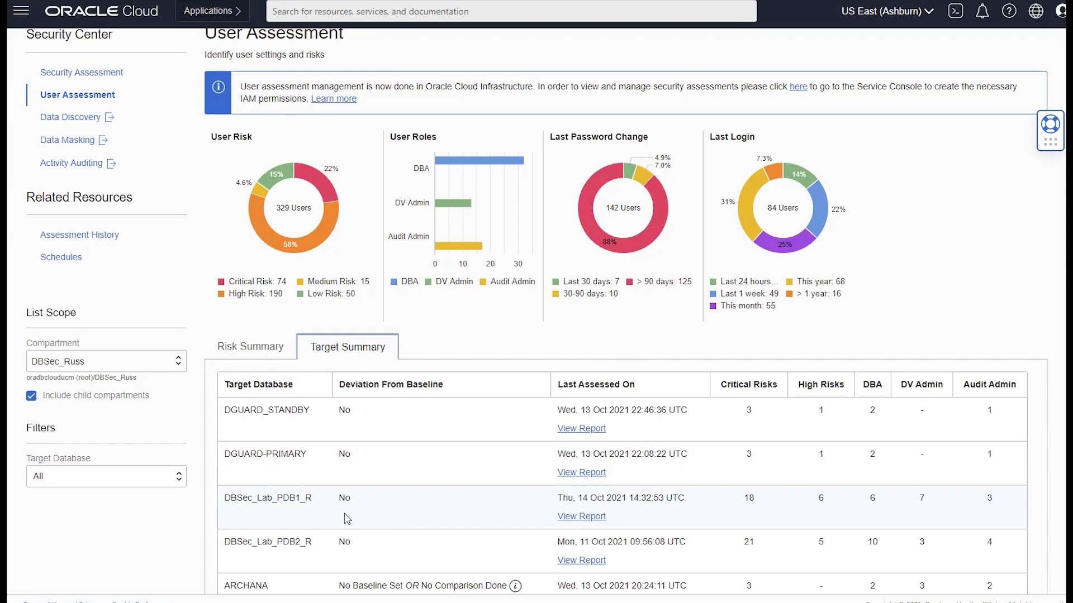
pyautogui.scroll(1, 347, 519)
pyautogui.scroll(1, 347, 520)
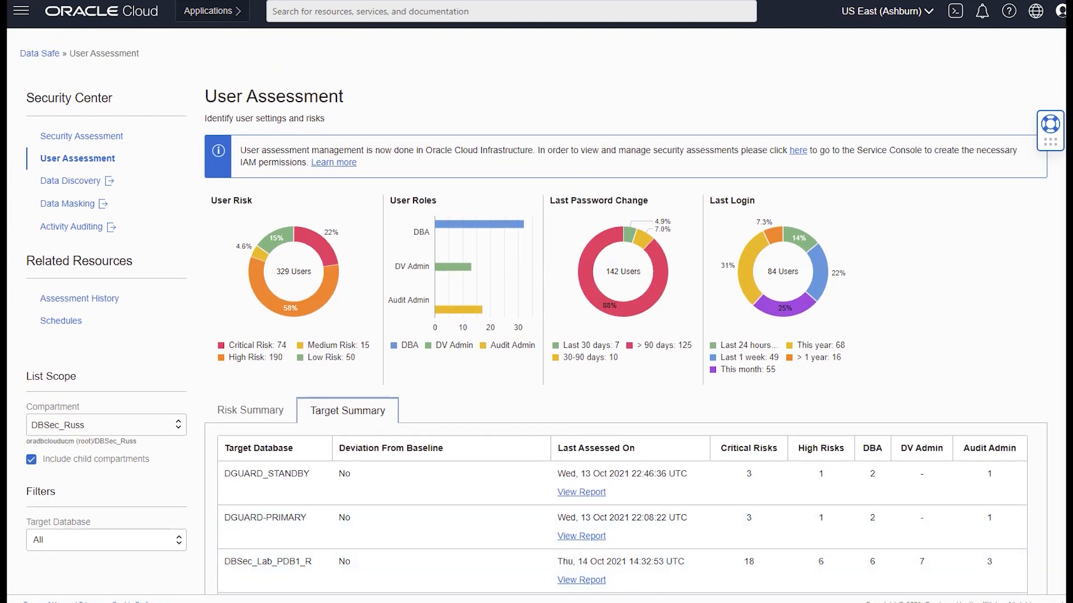
# Switch to the SQL terminal connected to PDB1 and create a database user named hello
pyautogui.hotkey('alt', 'Tab')
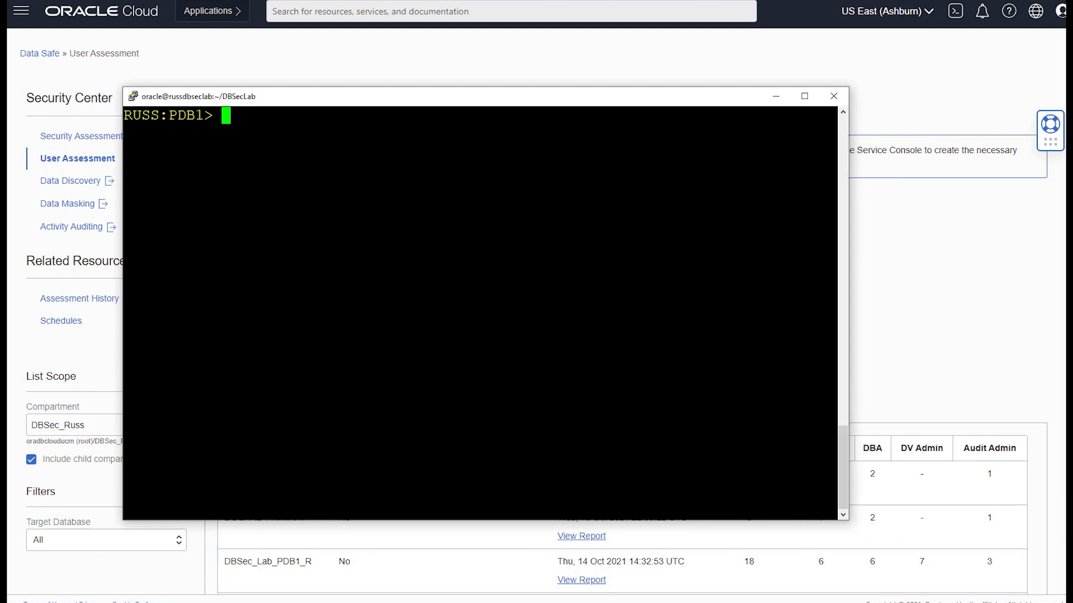
pyautogui.write('create user ')
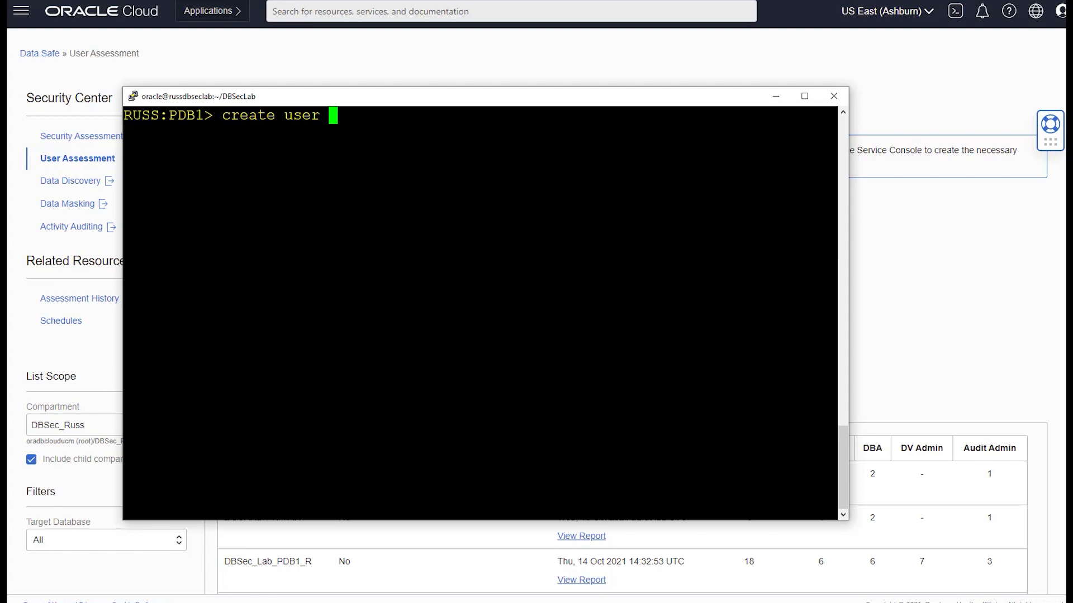
pyautogui.write('hellow')
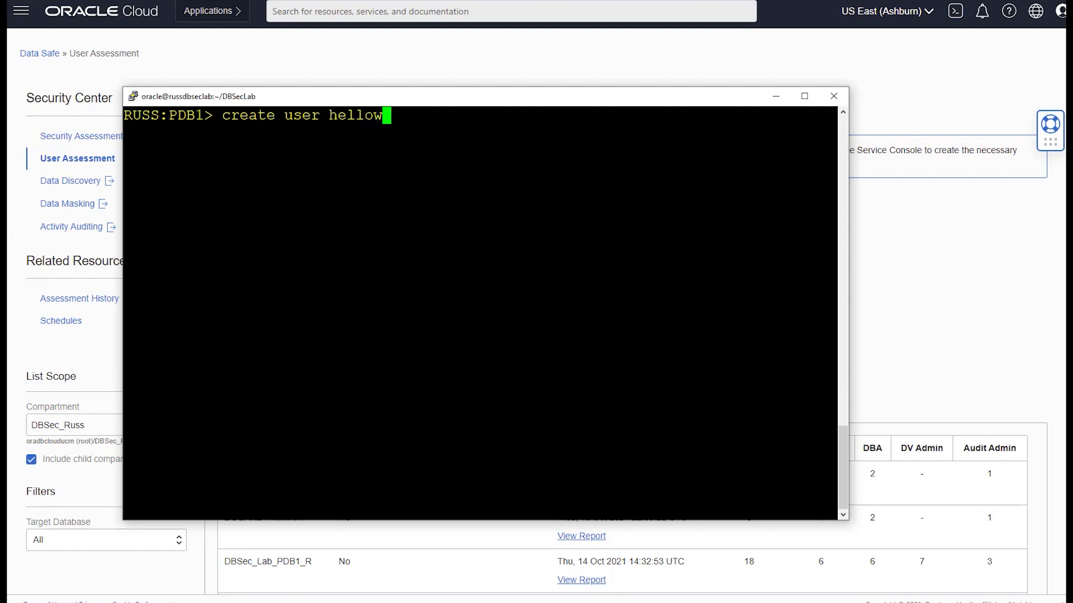
pyautogui.press('BackSpace')
pyautogui.write(';')
pyautogui.press('Return')
# Grant the SELECT ANY TABLE privilege to the user hello
pyautogui.write('grant')
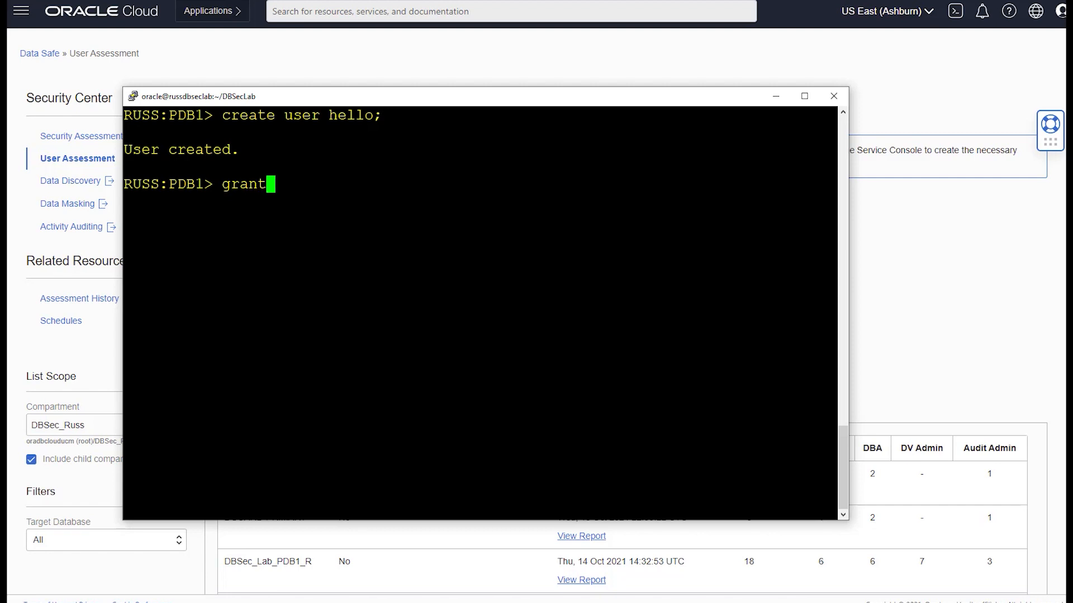
pyautogui.write(' select any ')
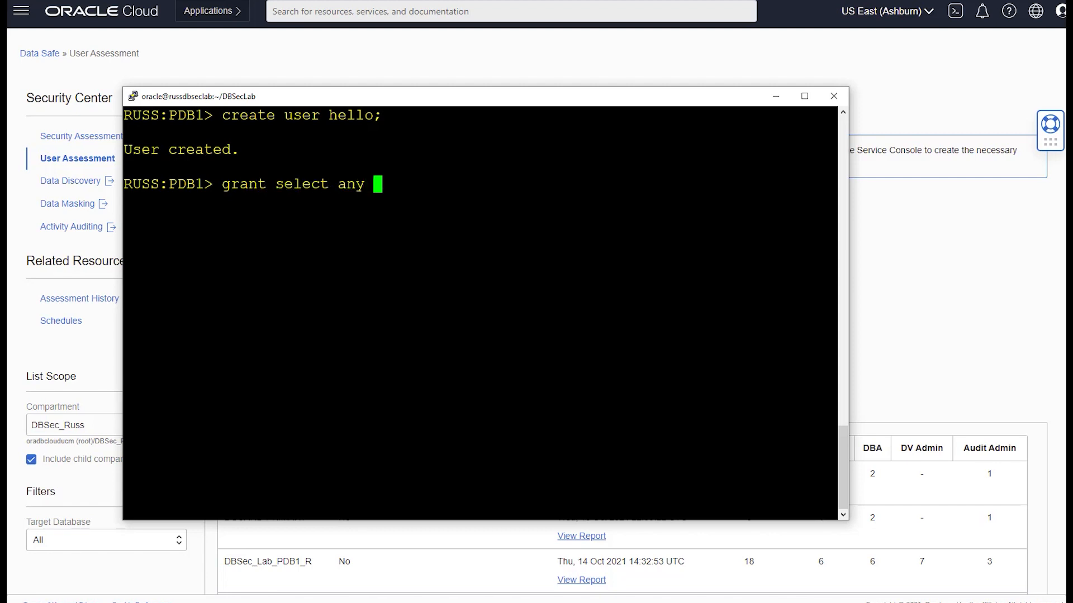
pyautogui.write('table to hlel')
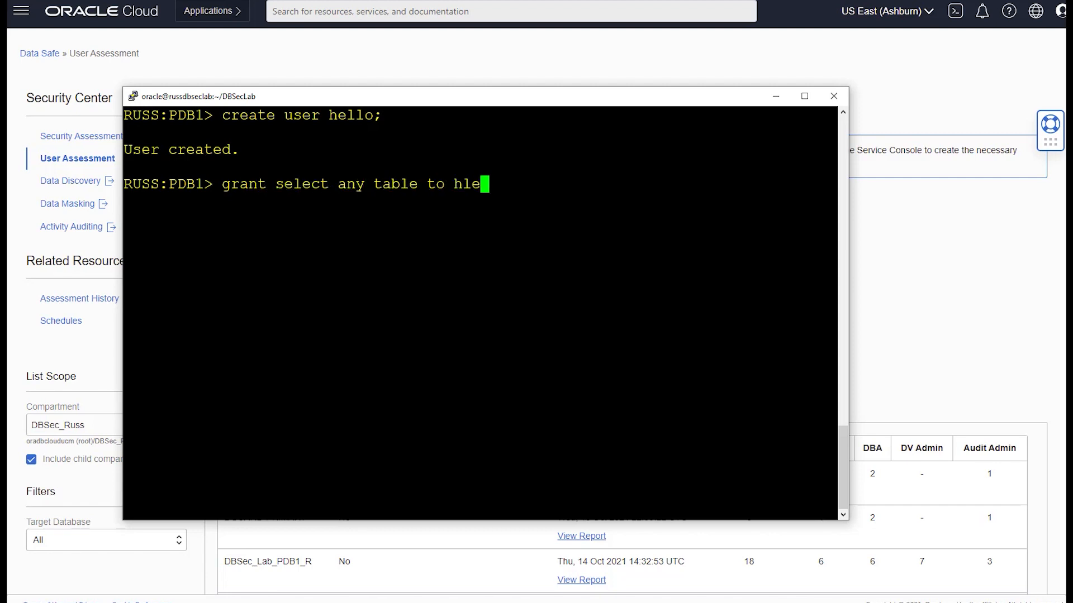
pyautogui.press('BackSpace')
pyautogui.press('BackSpace')
pyautogui.press('BackSpace')
pyautogui.write('ello;')
pyautogui.press('Return')
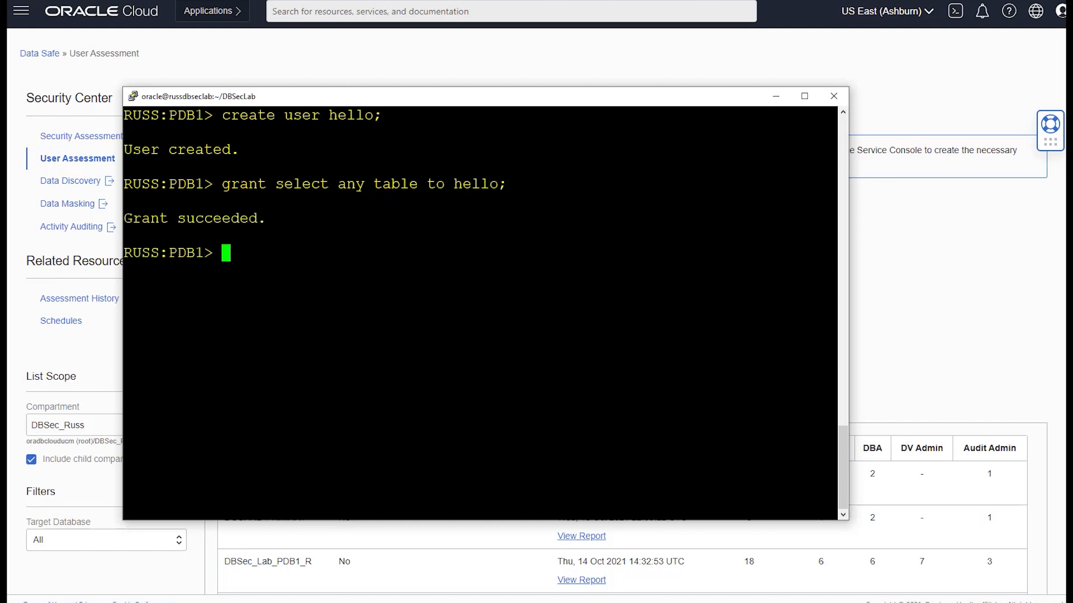
pyautogui.click(551, 66)
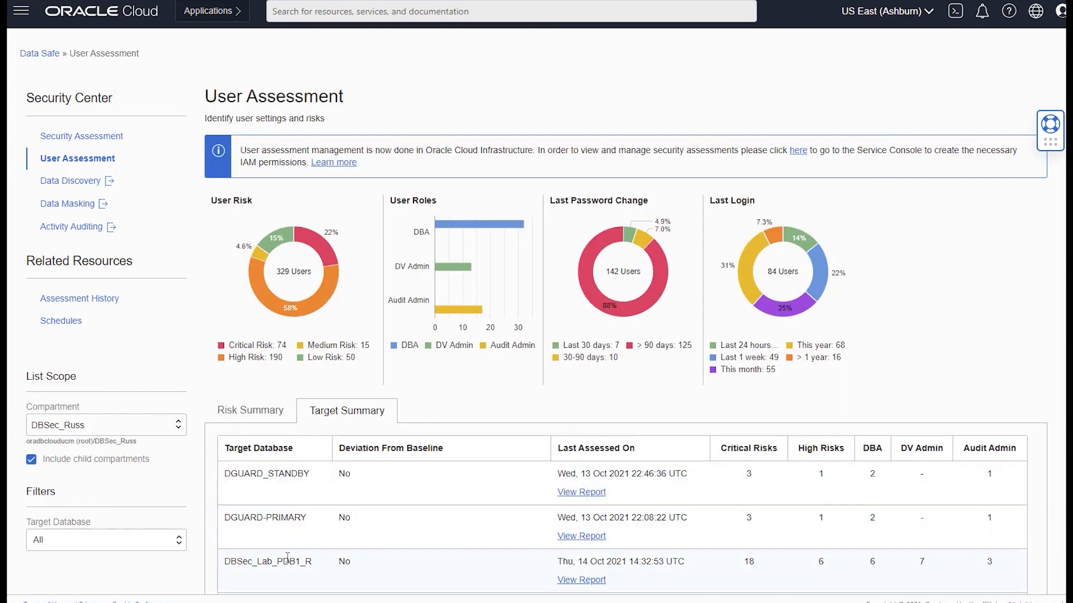
pyautogui.click(598, 580)
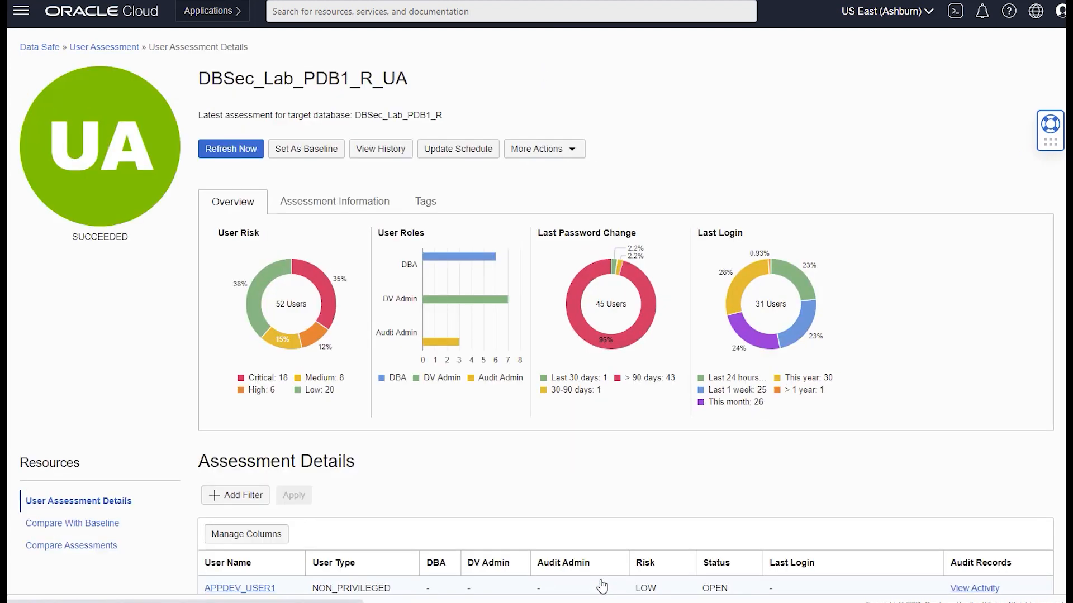
pyautogui.click(243, 152)
pyautogui.click(883, 153)
pyautogui.press('BackSpace')
pyautogui.write('3_hello')
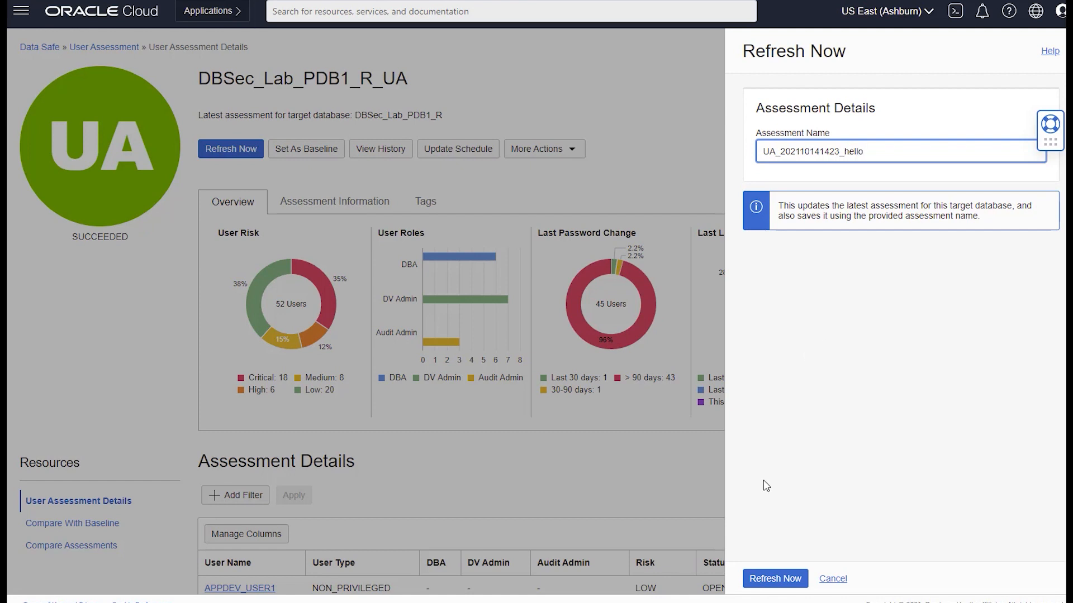
pyautogui.click(782, 580)
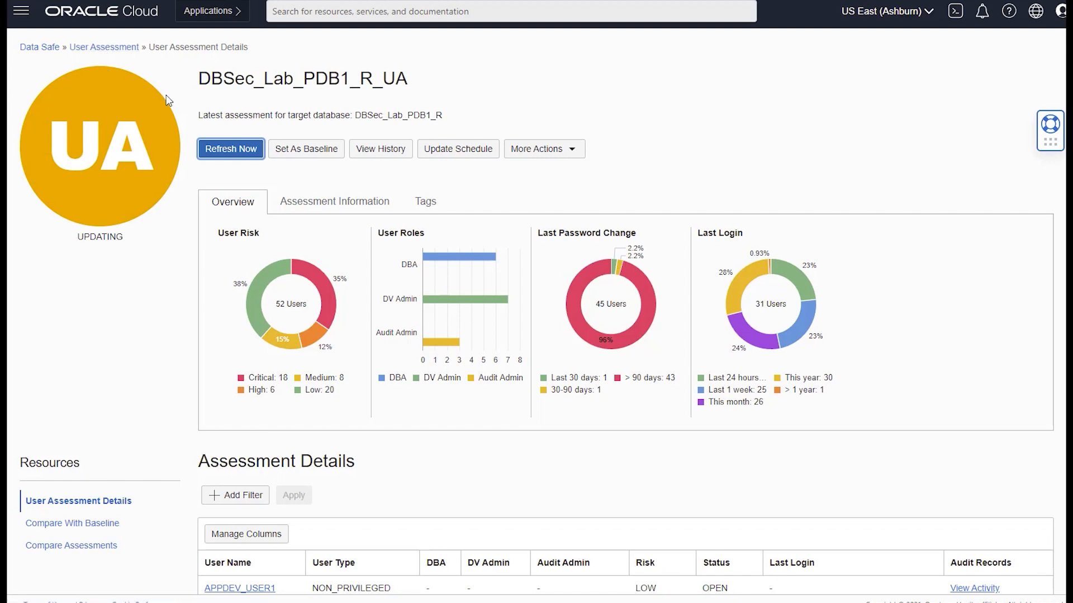
pyautogui.click(113, 49)
pyautogui.click(79, 138)
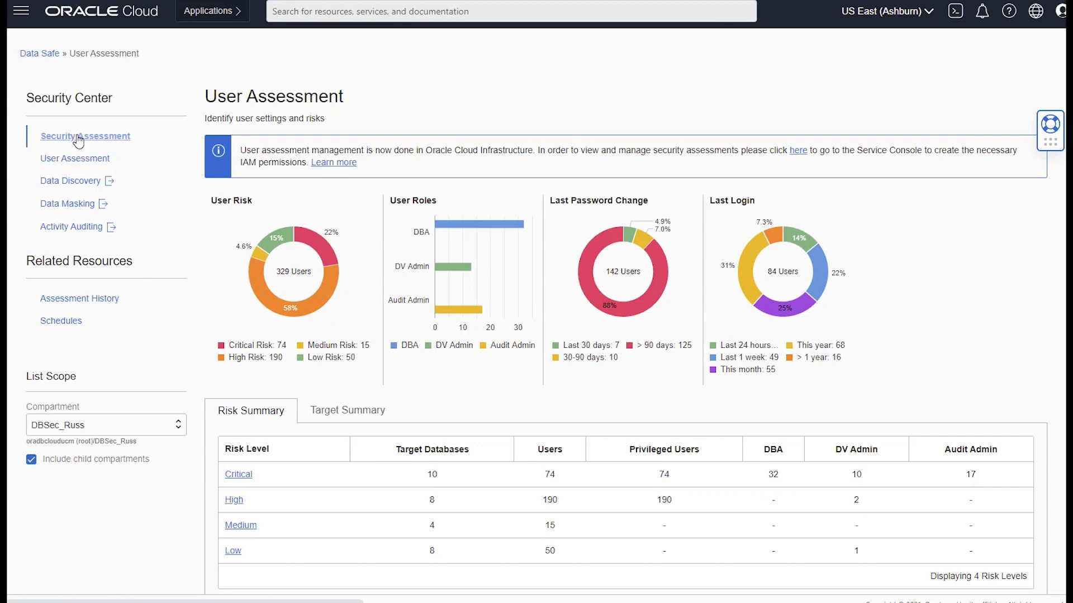
pyautogui.click(354, 380)
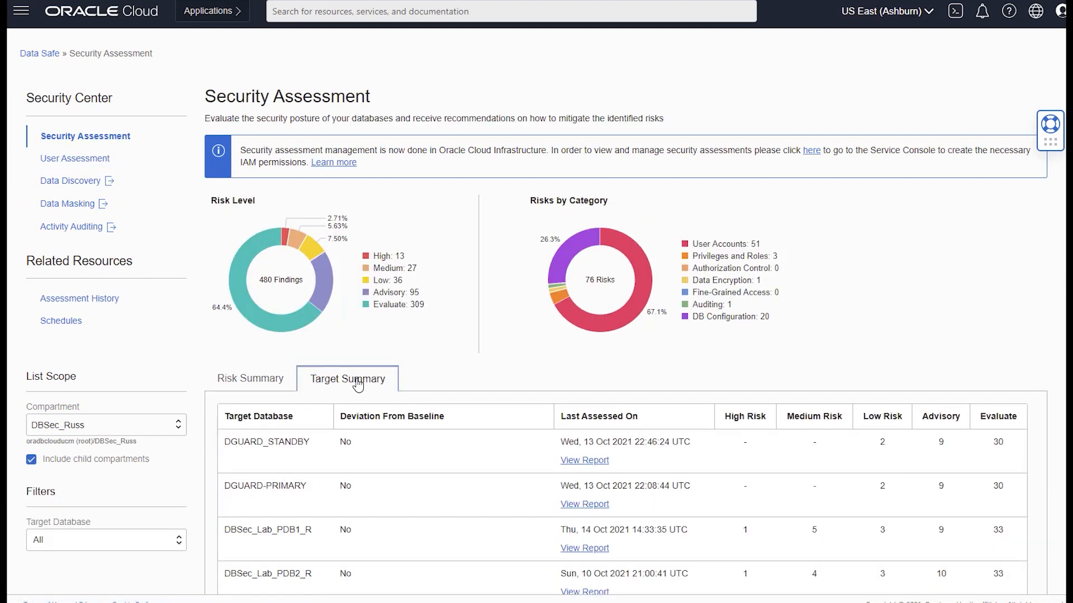
pyautogui.click(570, 549)
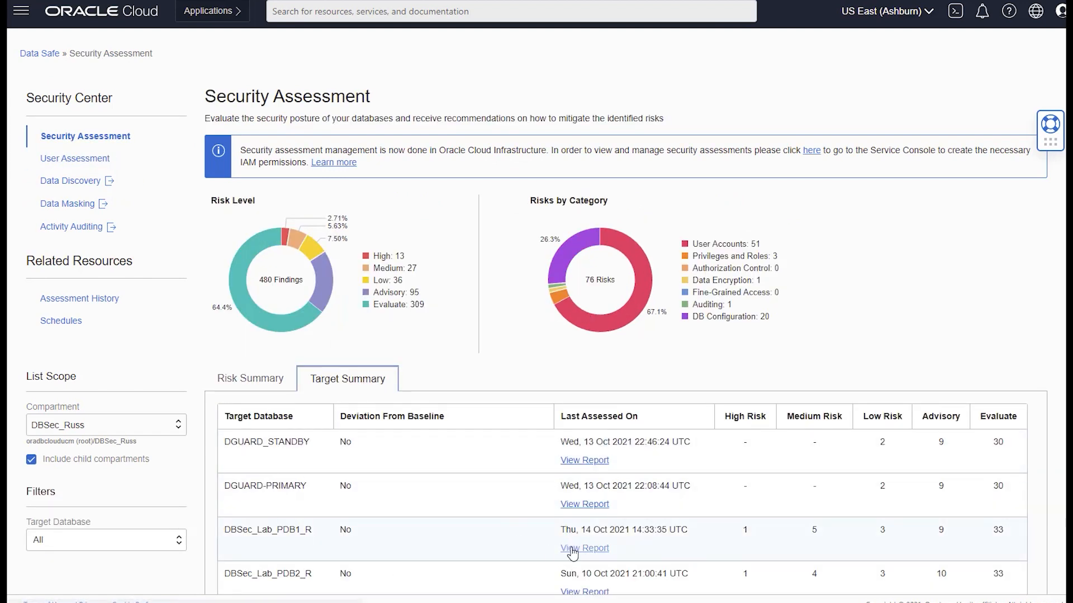
pyautogui.click(237, 151)
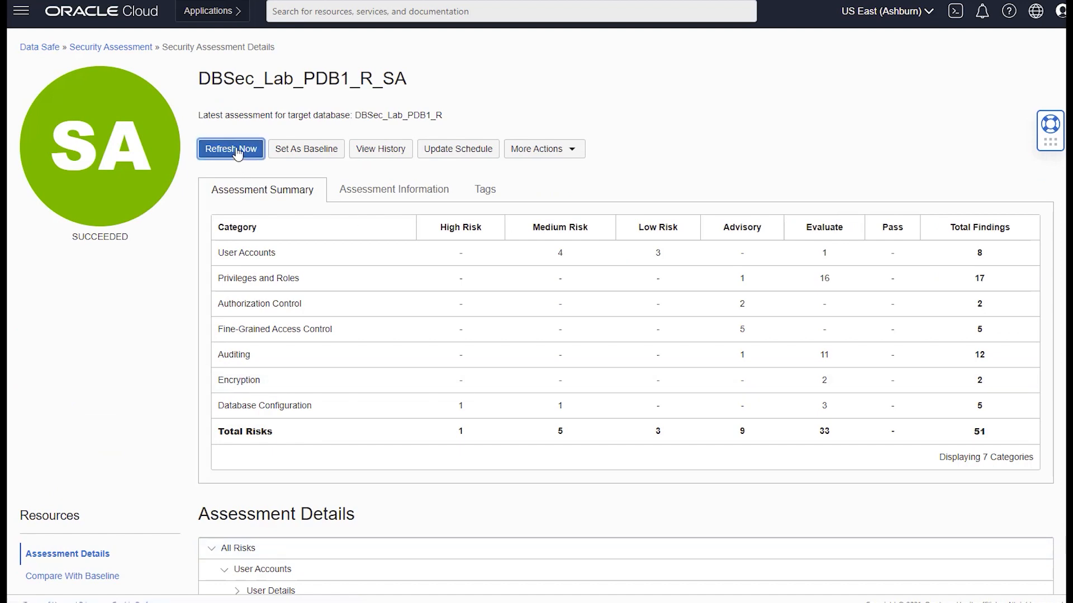
pyautogui.click(869, 152)
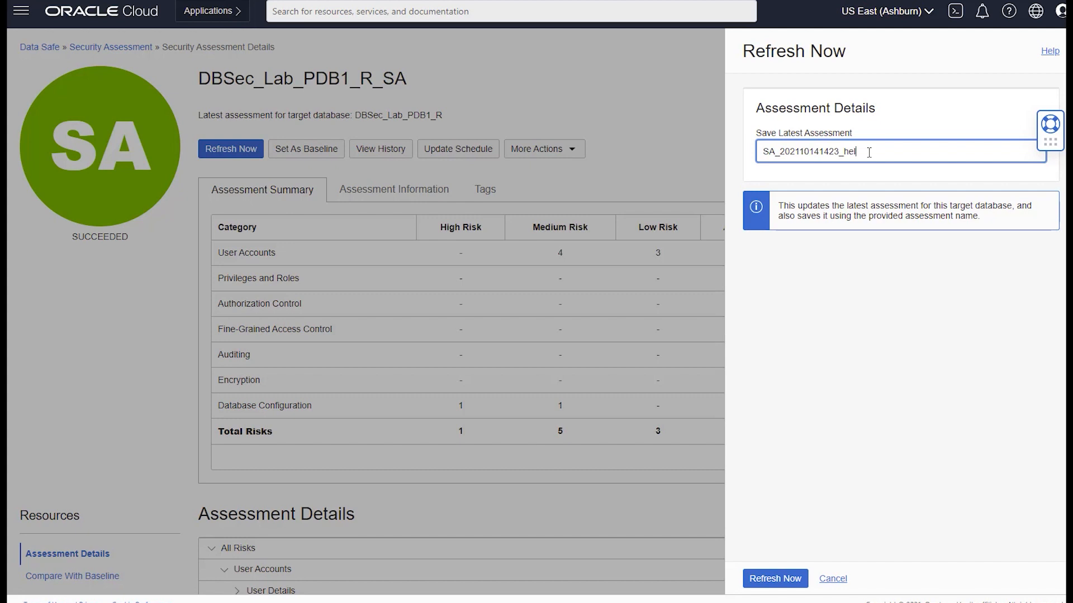
pyautogui.click(775, 581)
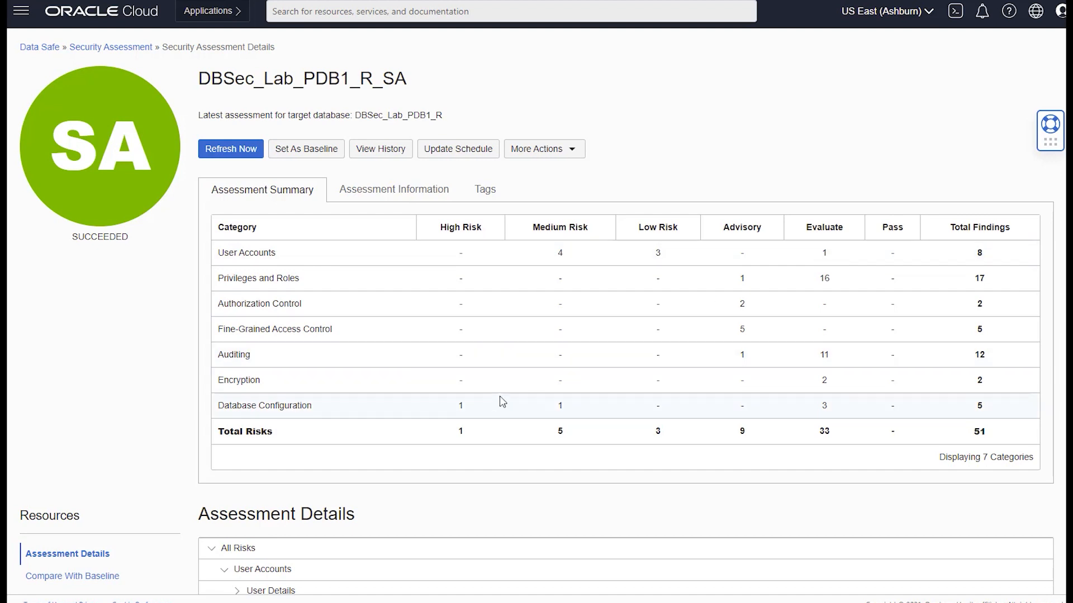
# Check the security target summary for baseline deviation on DBSec_Lab_PDB1_R, and open its report's comparison with the baseline
pyautogui.click(139, 48)
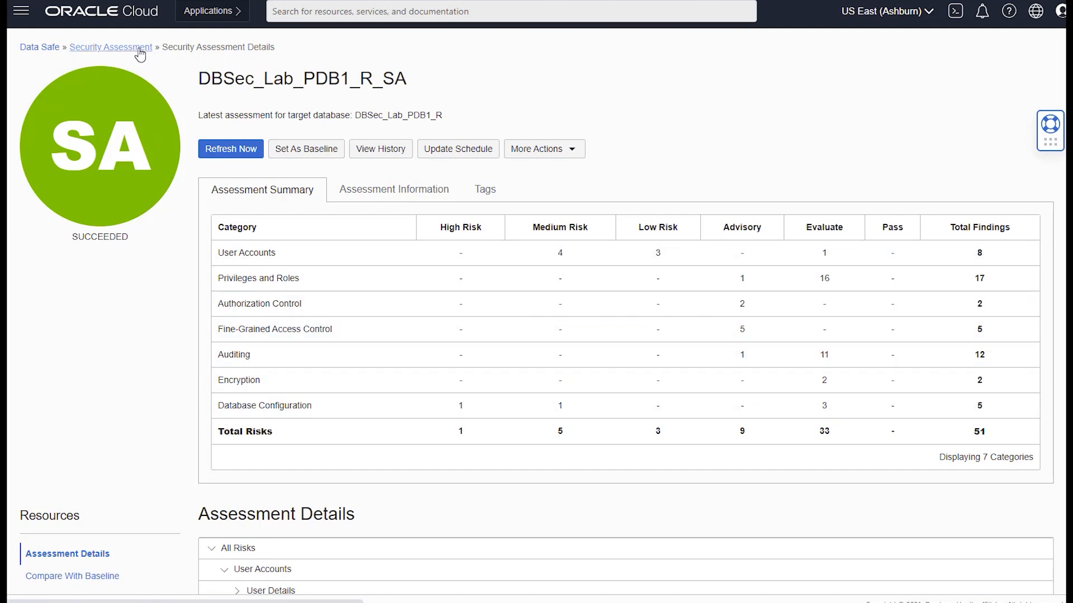
pyautogui.click(366, 385)
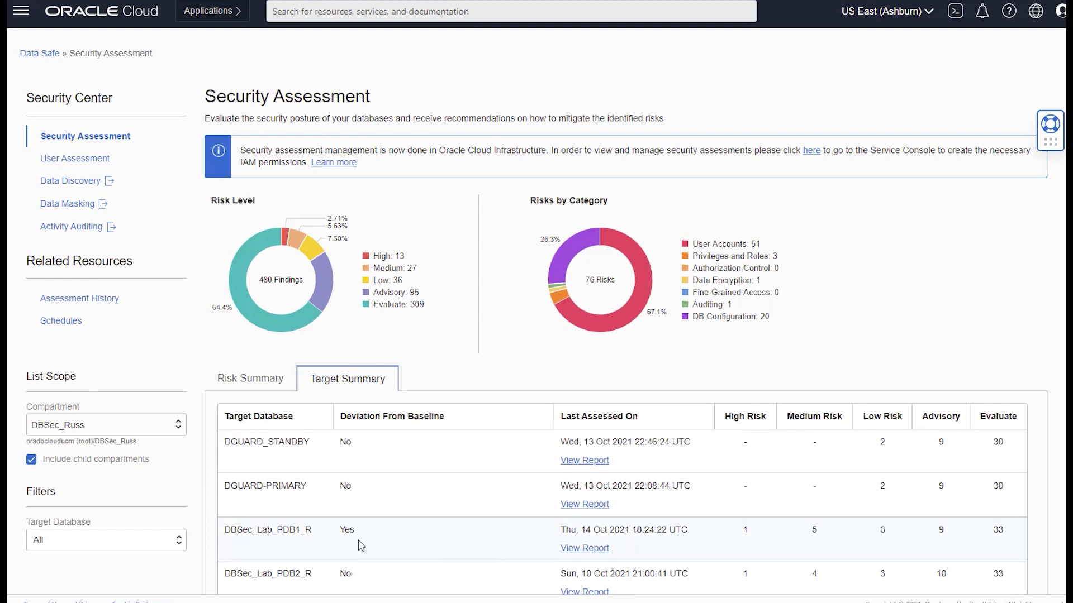
pyautogui.click(576, 549)
pyautogui.scroll(-1, 491, 553)
pyautogui.scroll(-3, 491, 553)
pyautogui.click(65, 389)
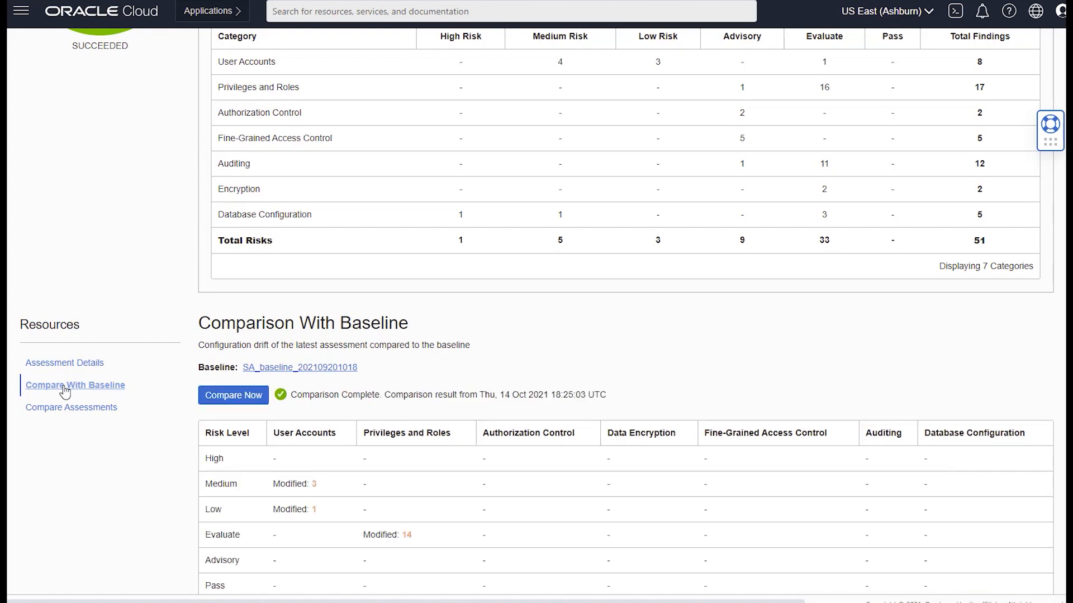
# Examine the modified findings in the security comparison report for entries about user HELLO, including the system privilege grants
pyautogui.scroll(-5, 351, 452)
pyautogui.scroll(-3, 350, 452)
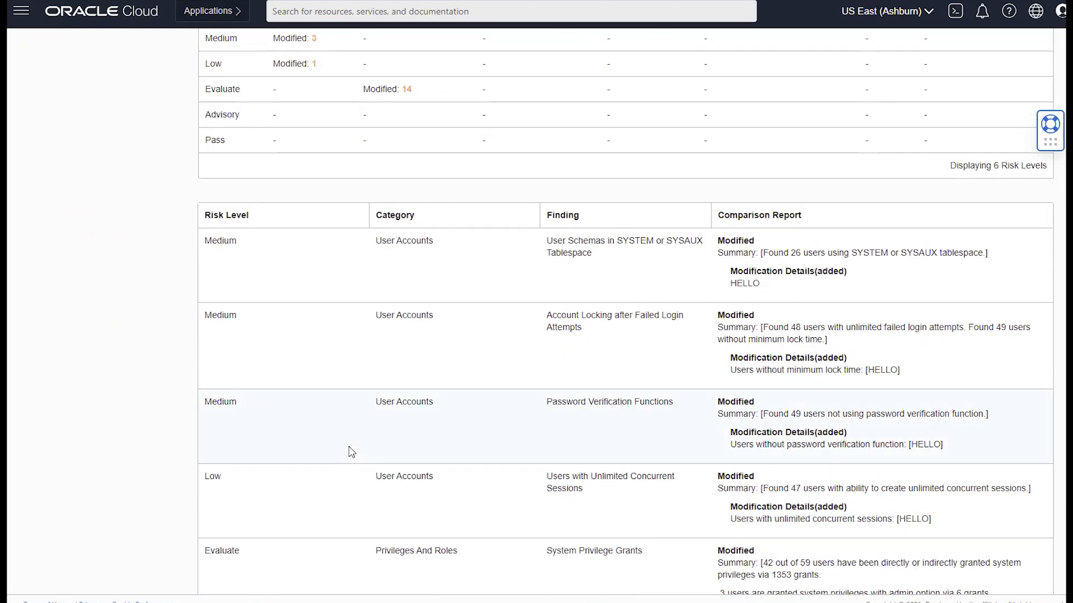
pyautogui.moveTo(763, 286); pyautogui.dragTo(736, 284)
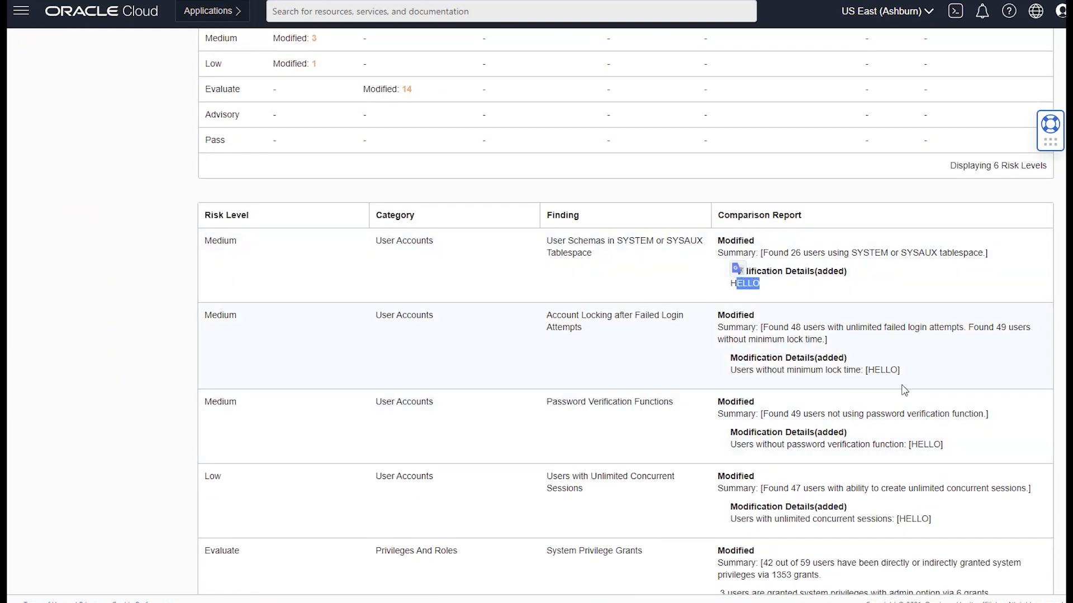
pyautogui.moveTo(970, 451); pyautogui.dragTo(886, 372)
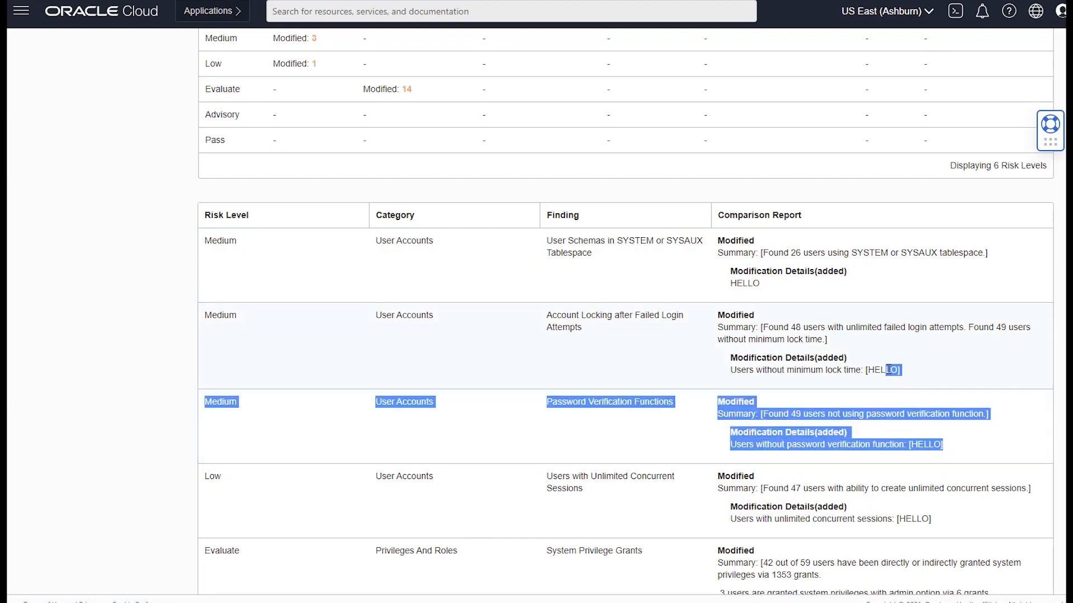
pyautogui.click(936, 445)
pyautogui.scroll(-3, 953, 457)
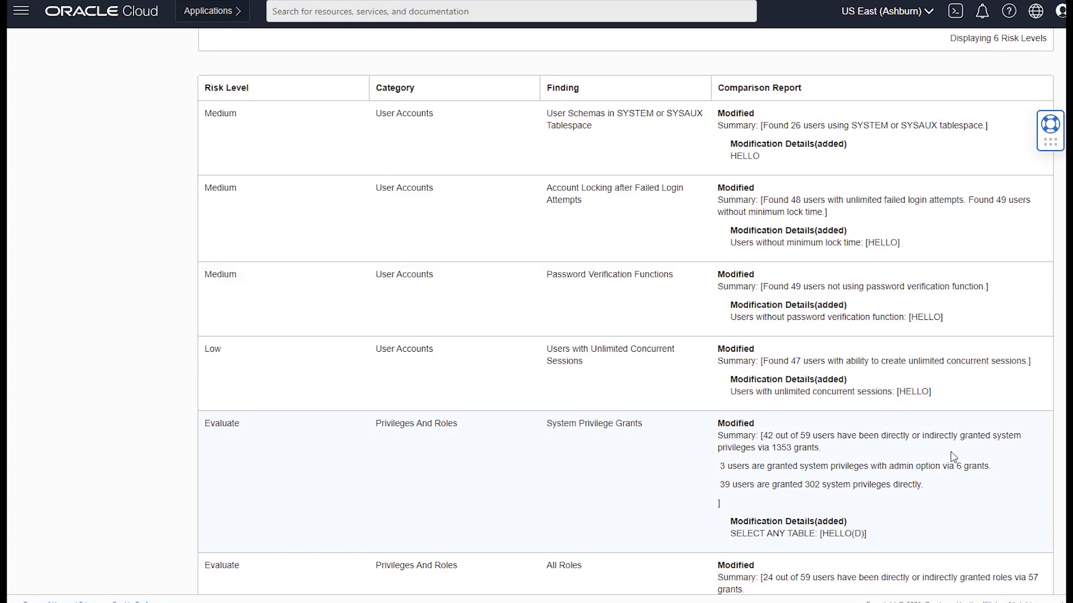
pyautogui.scroll(-3, 953, 457)
pyautogui.moveTo(730, 408); pyautogui.dragTo(815, 407)
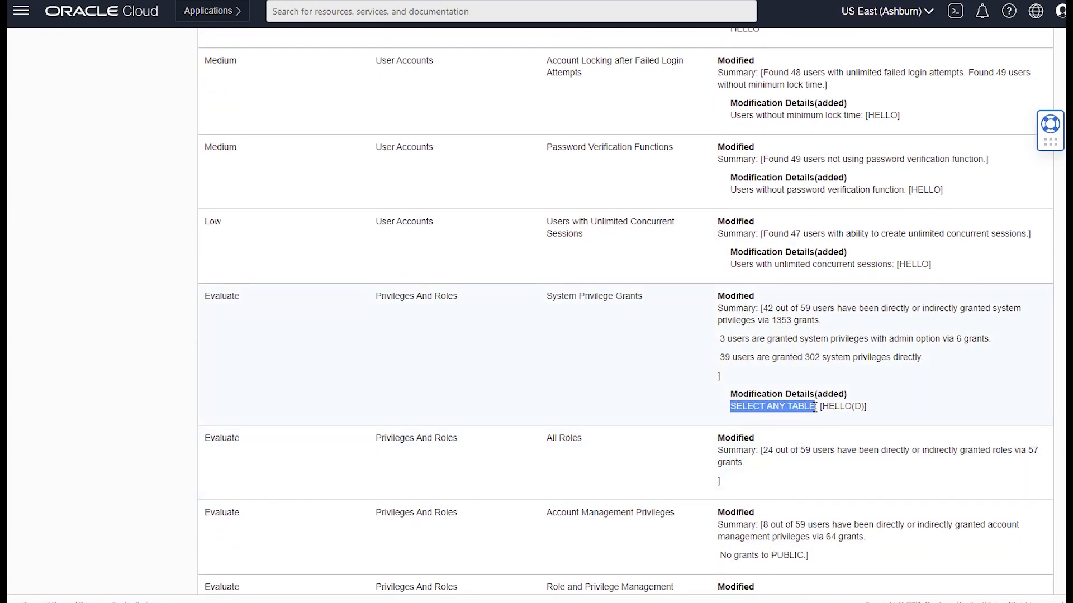
pyautogui.scroll(15, 815, 407)
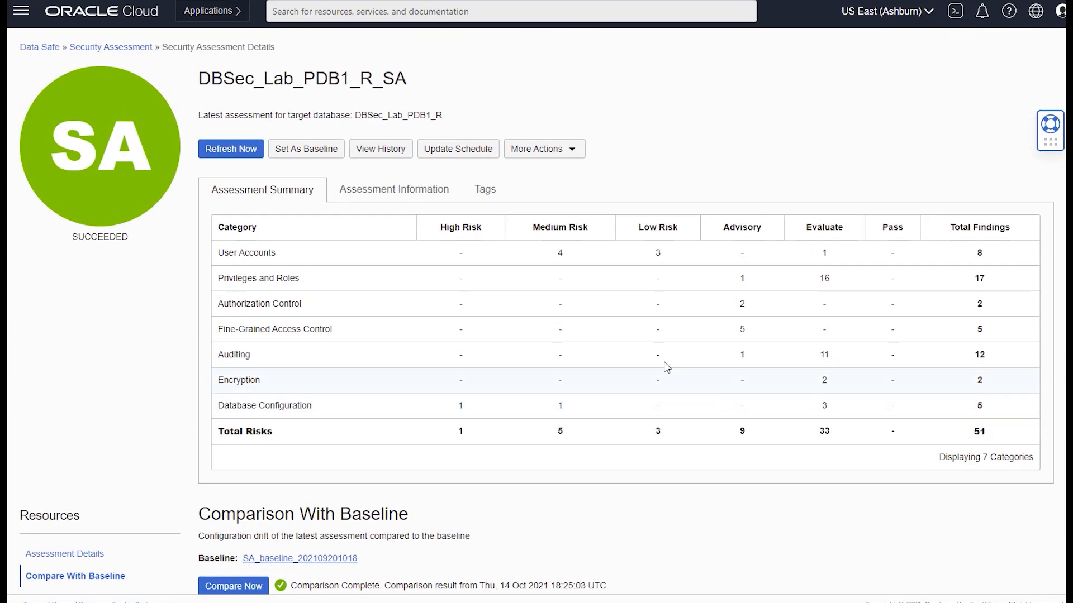
# Check the user assessment target summary for deviation on DBSec_Lab_PDB1_R, and open its report's comparison with the baseline
pyautogui.click(132, 48)
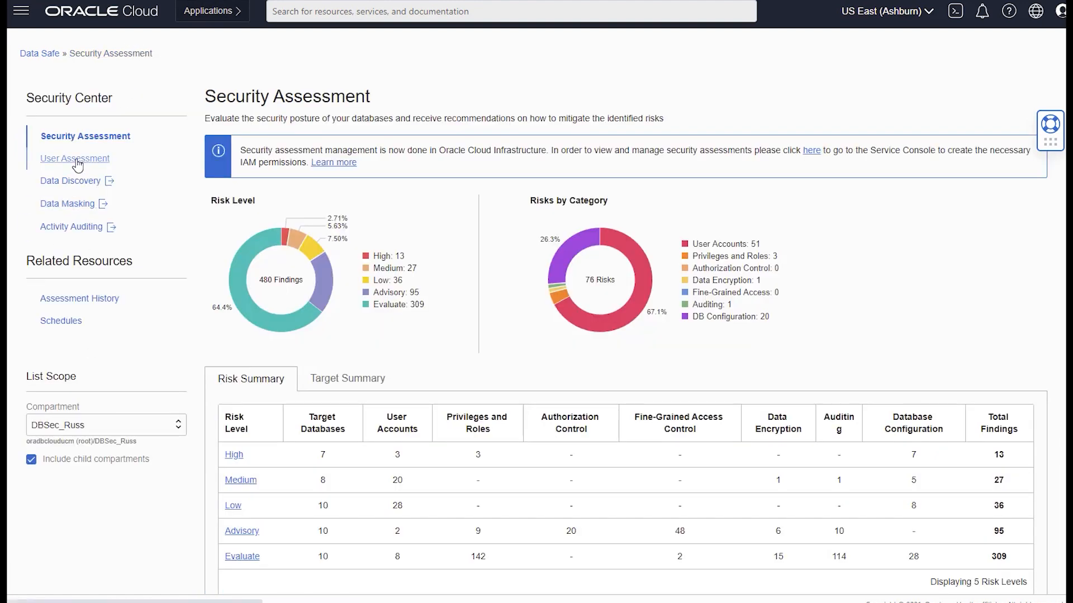
pyautogui.click(77, 162)
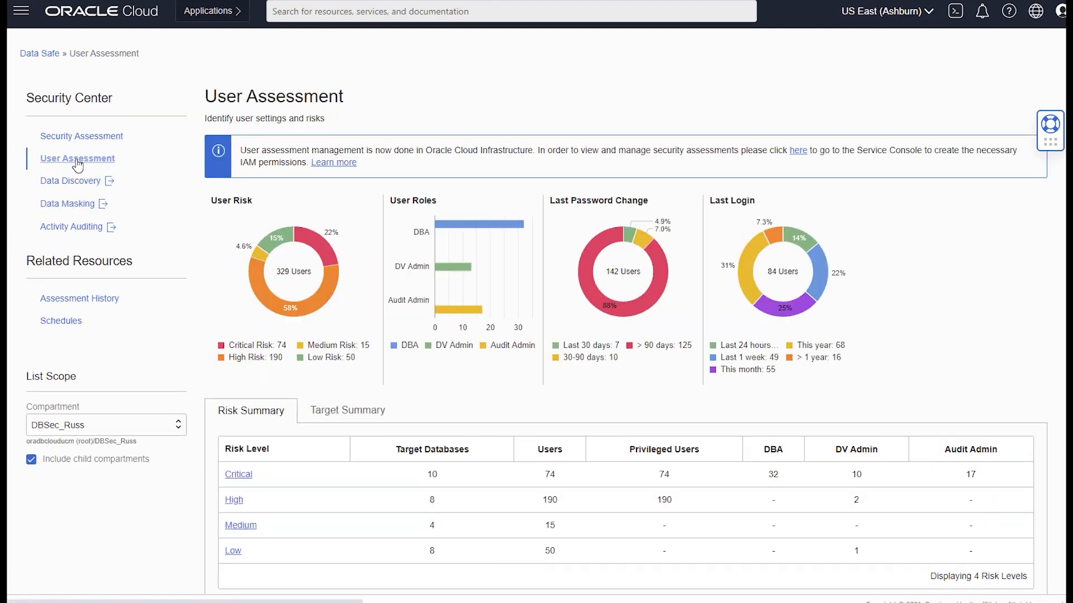
pyautogui.click(369, 414)
pyautogui.scroll(-1, 348, 496)
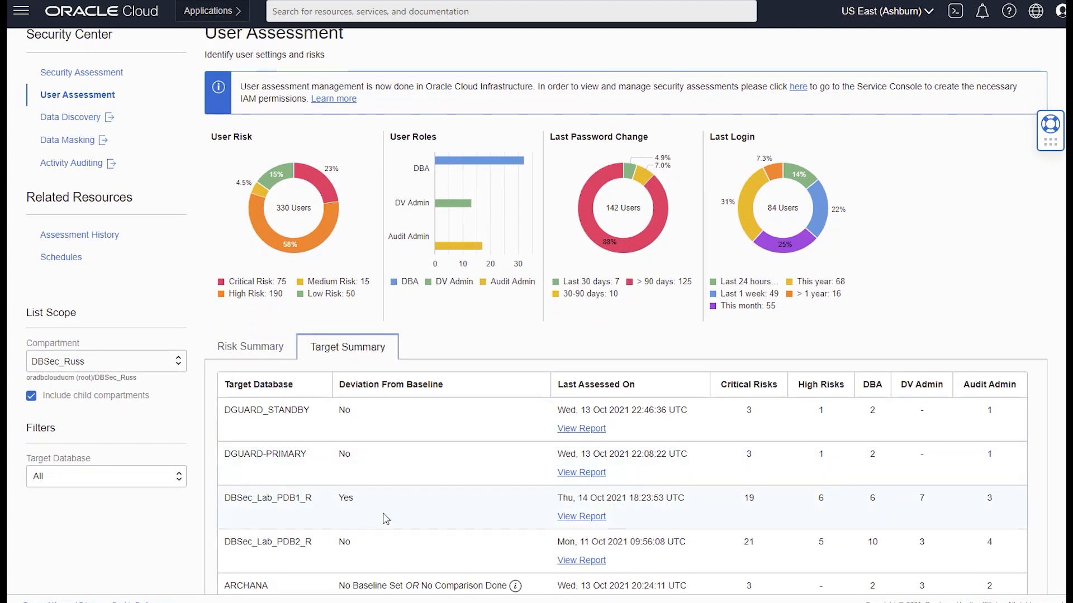
pyautogui.click(586, 516)
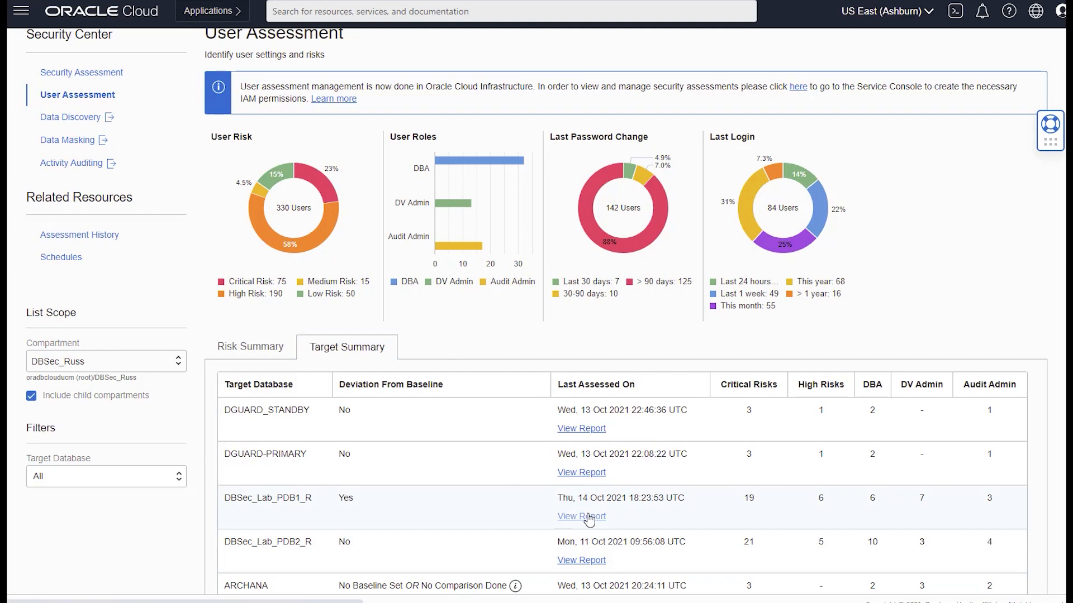
pyautogui.scroll(-2, 590, 513)
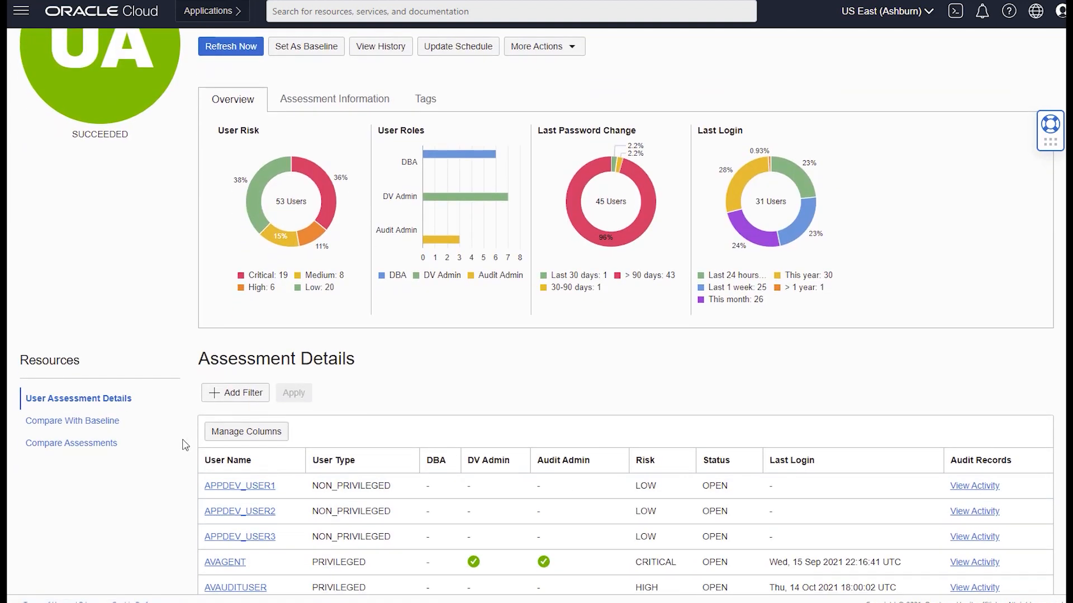
pyautogui.click(98, 485)
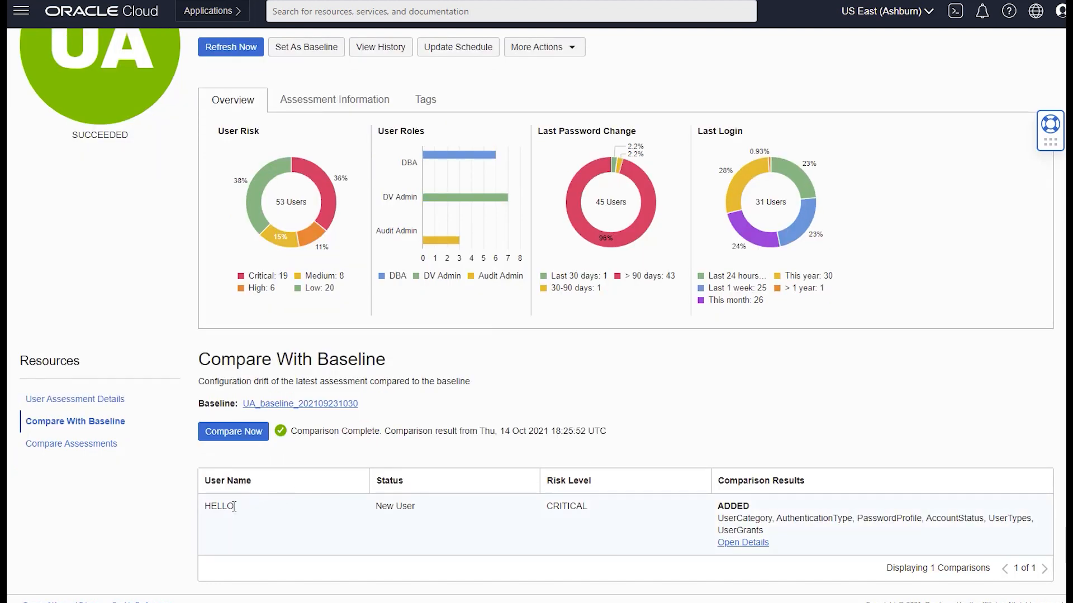
# Inspect the risk level and comparison details of user HELLO, including the modified grants, and close the details
pyautogui.moveTo(600, 511); pyautogui.dragTo(559, 507)
pyautogui.click(726, 545)
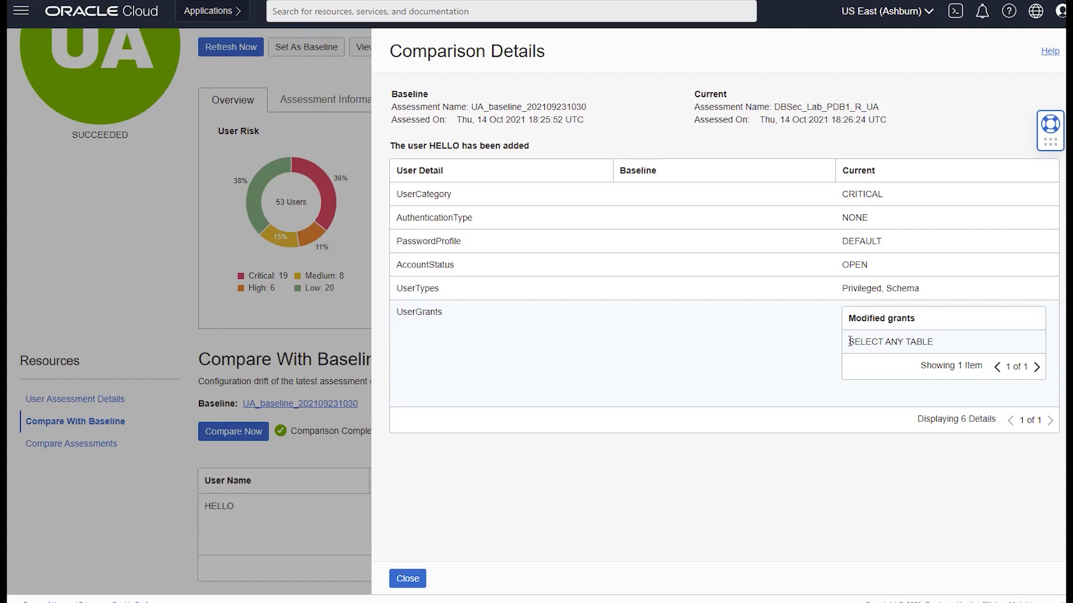
pyautogui.moveTo(849, 341); pyautogui.dragTo(939, 342)
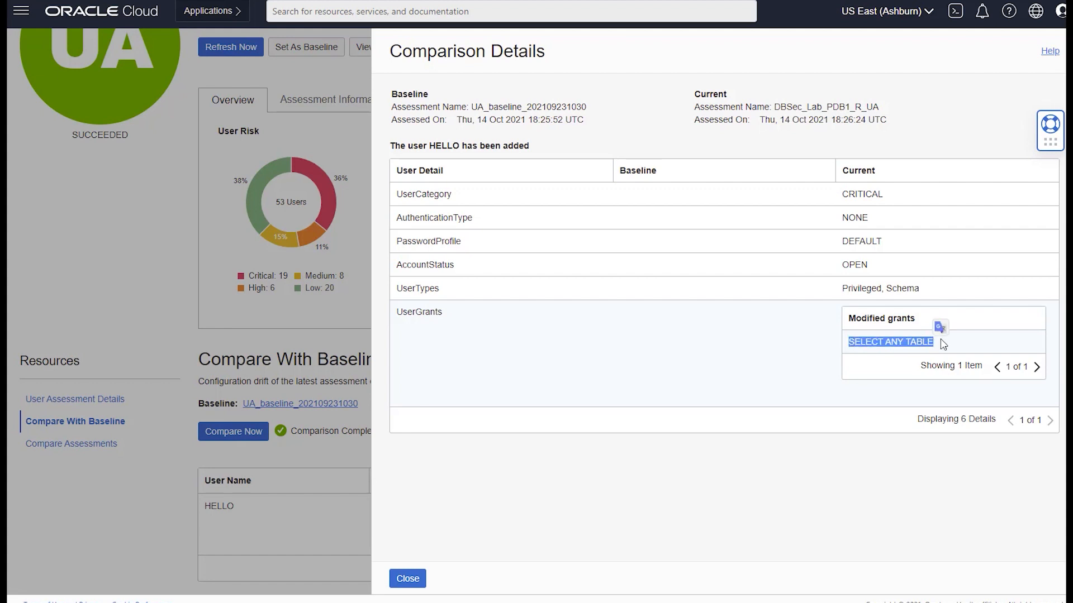
pyautogui.click(408, 578)
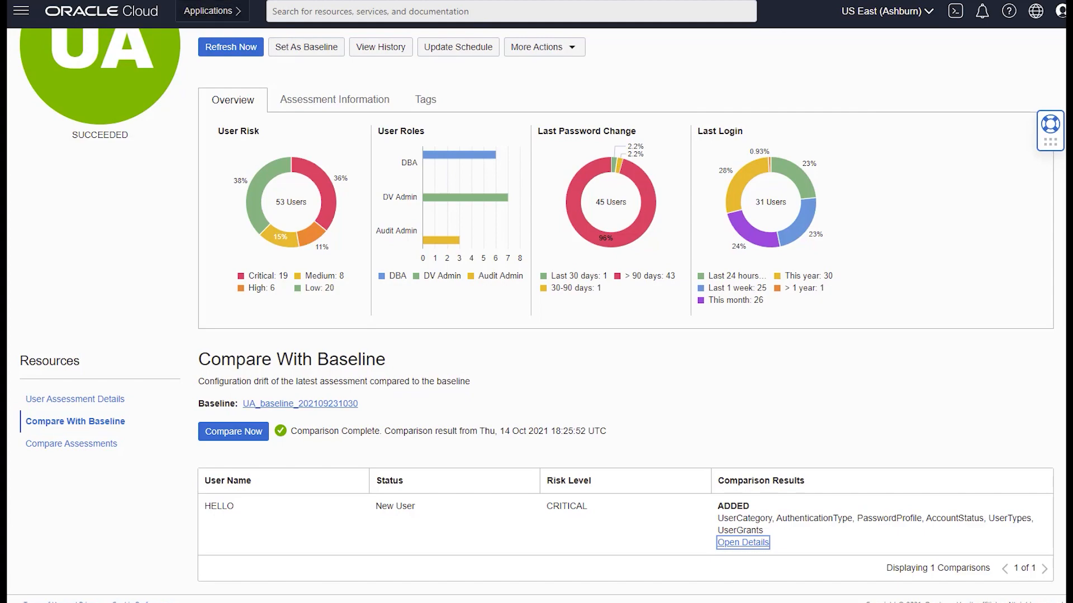
# Switch to Outlook and open the userassessmentdriftfrombaseline notification e-mail to check its event type, compartment name and target name
pyautogui.click(223, 2)
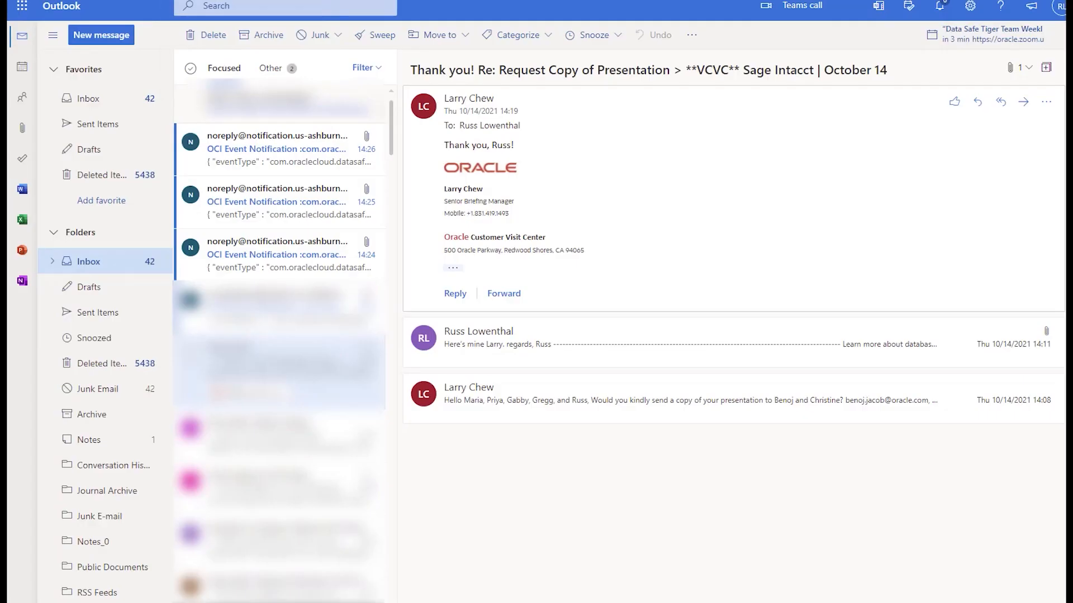
pyautogui.click(248, 153)
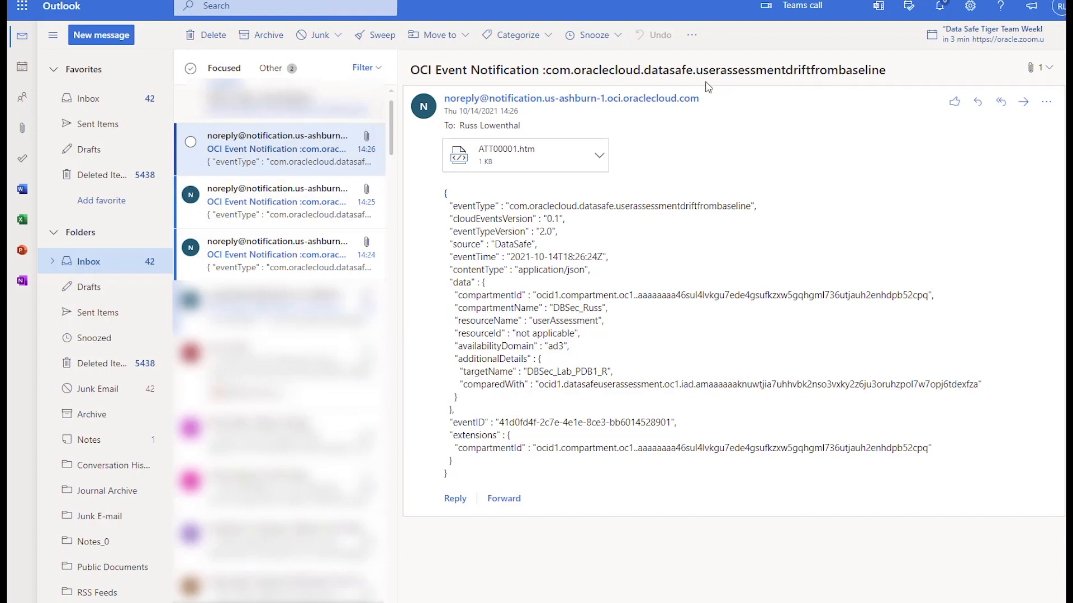
pyautogui.moveTo(702, 70); pyautogui.dragTo(886, 71)
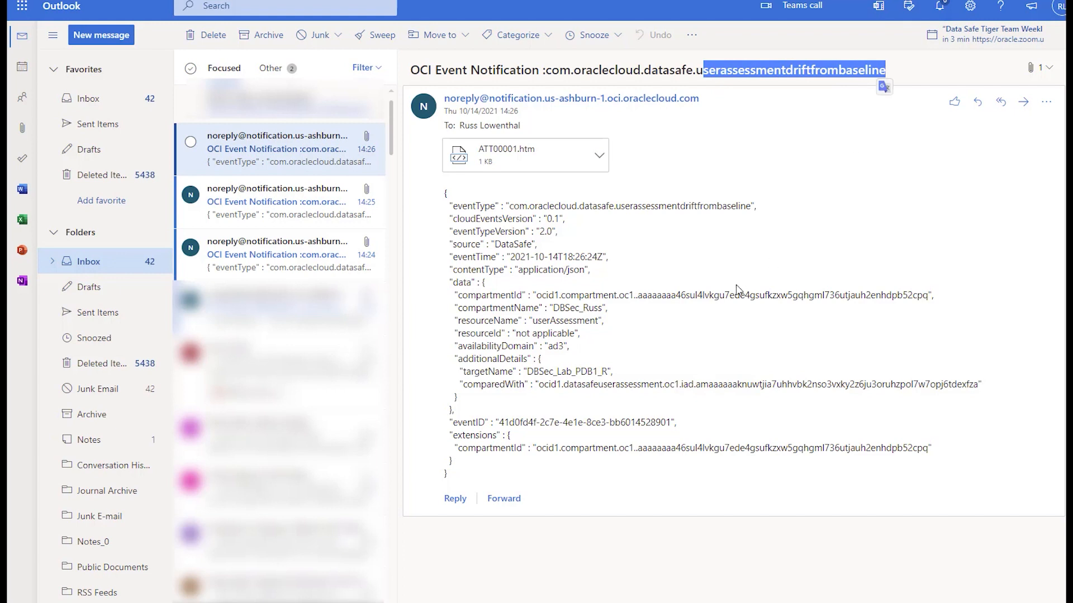
pyautogui.moveTo(565, 308); pyautogui.dragTo(589, 307)
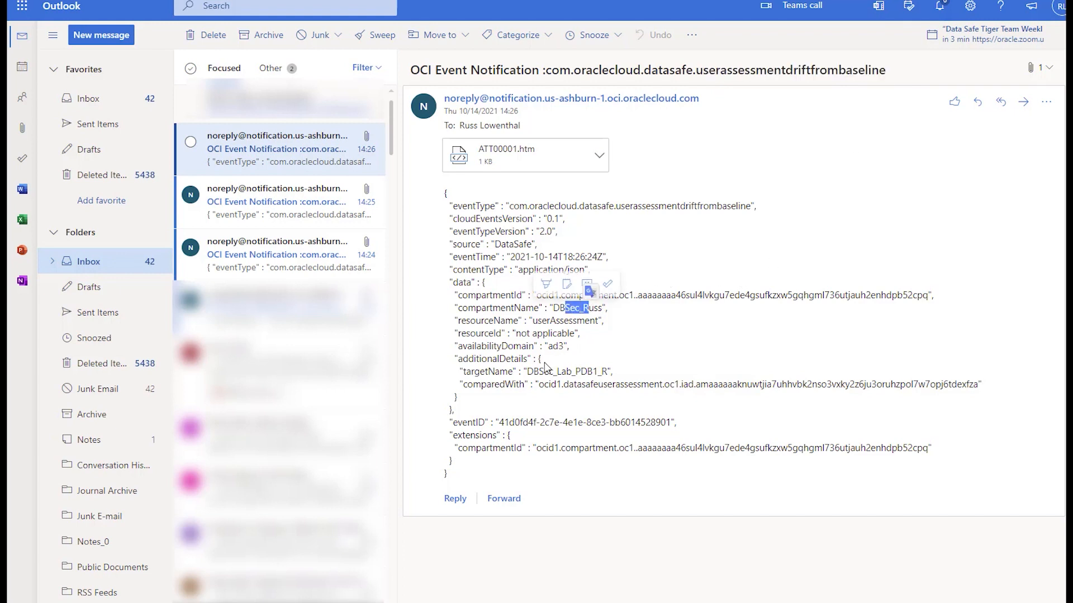
pyautogui.moveTo(528, 371); pyautogui.dragTo(604, 371)
# Open the securityassessmentdriftfrombaseline notification e-mail and check its event type, compartment name and target name
pyautogui.click(257, 222)
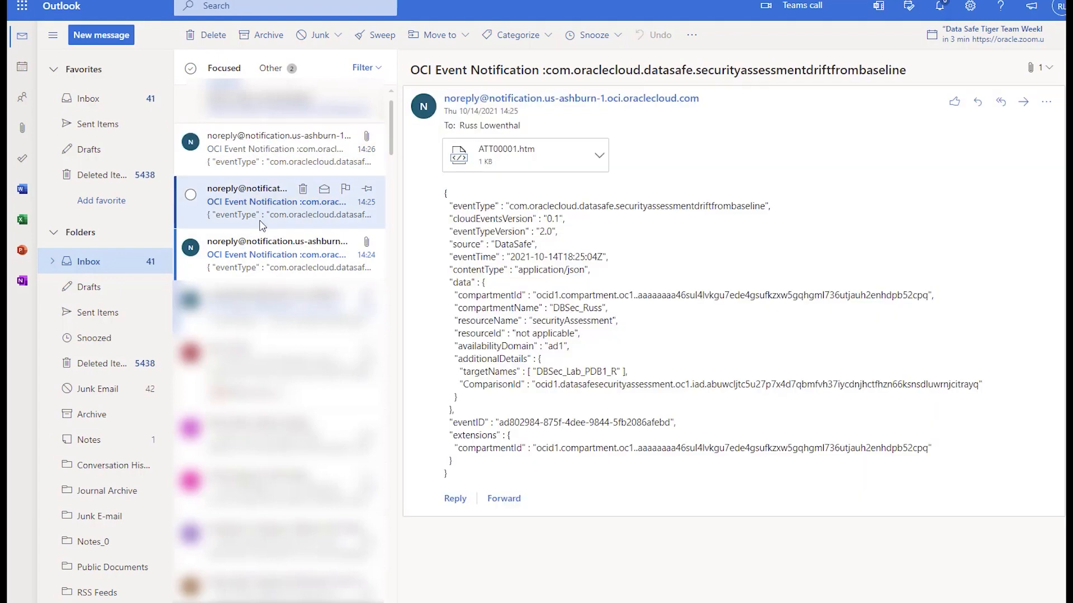
pyautogui.moveTo(707, 71); pyautogui.dragTo(906, 80)
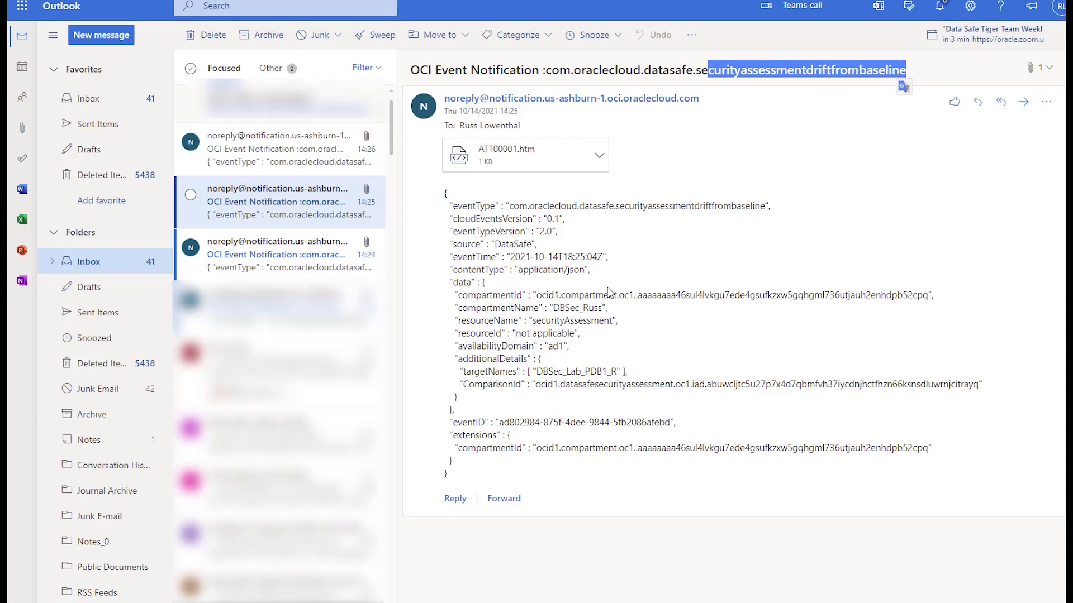
pyautogui.moveTo(553, 308); pyautogui.dragTo(587, 308)
pyautogui.moveTo(536, 371); pyautogui.dragTo(610, 370)
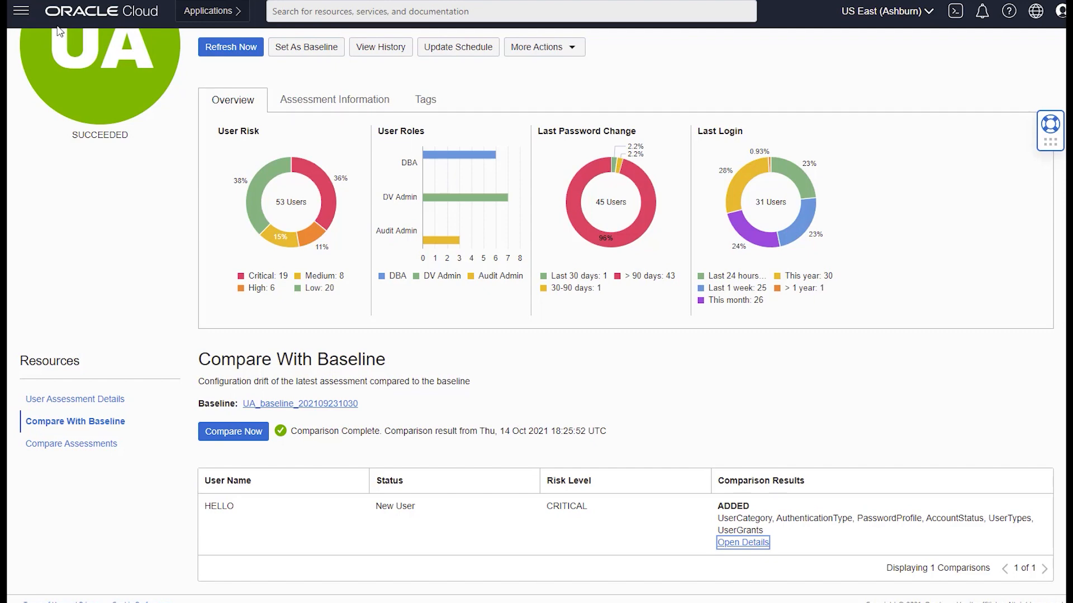
# In Oracle Cloud, open the DataSafeAlert topic in the Notifications service and check its subscription's e-mail endpoint
pyautogui.click(21, 11)
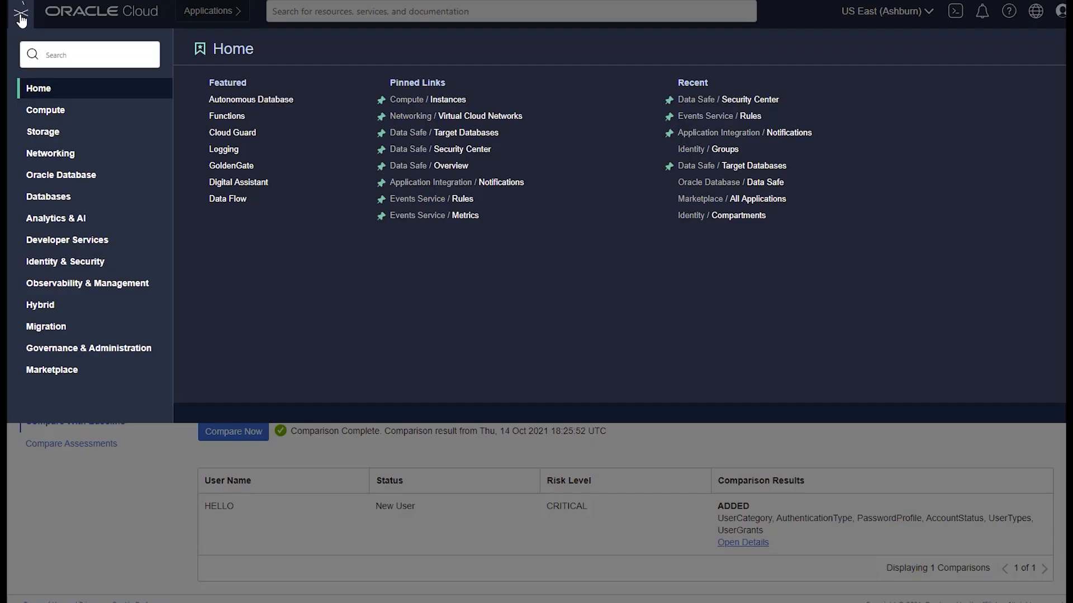
pyautogui.click(57, 242)
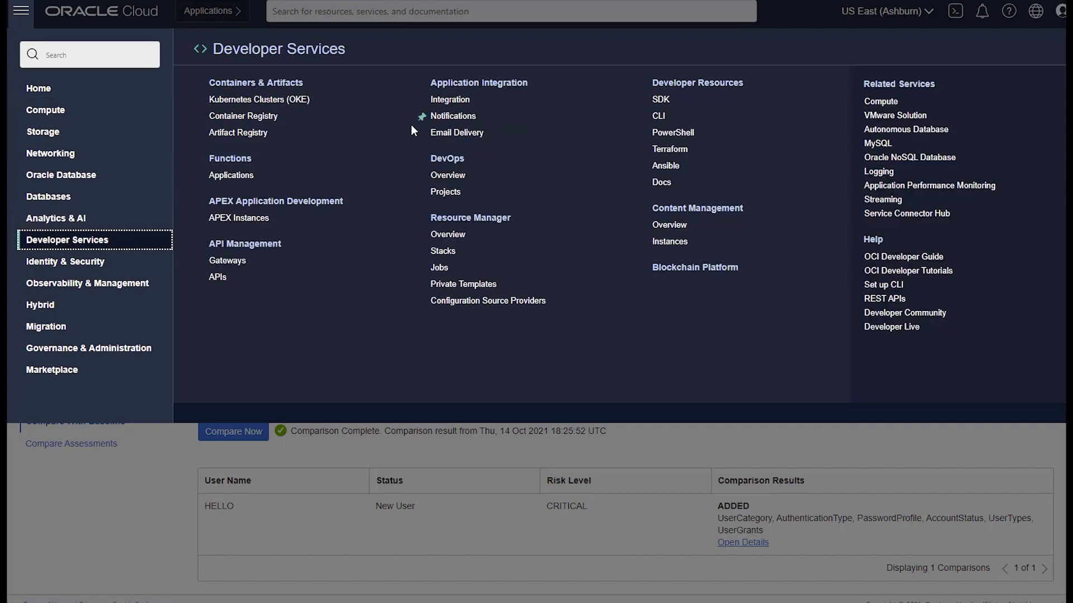
pyautogui.click(450, 116)
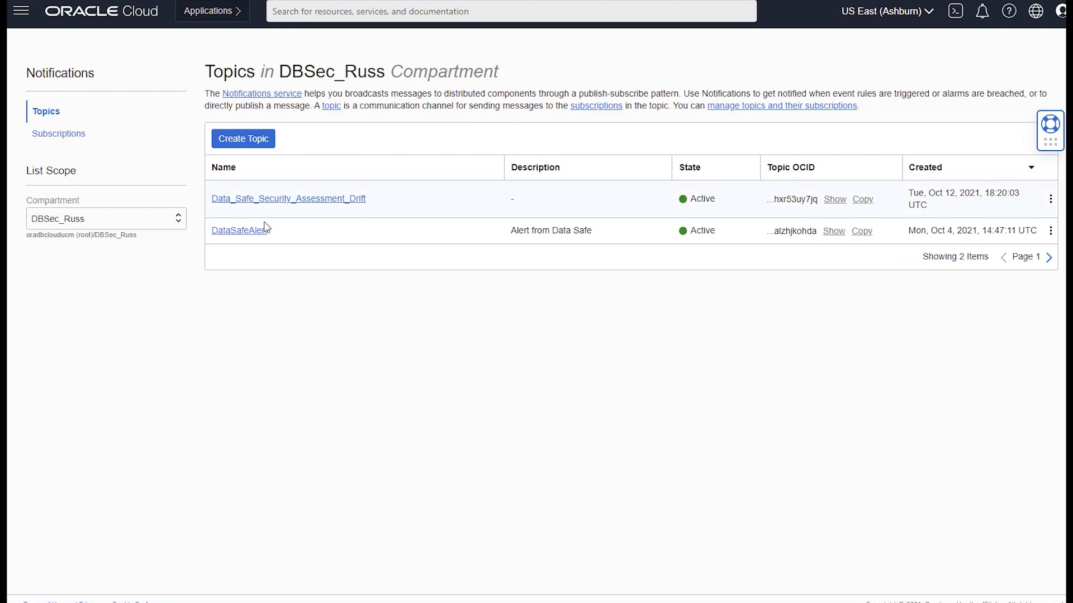
pyautogui.click(260, 232)
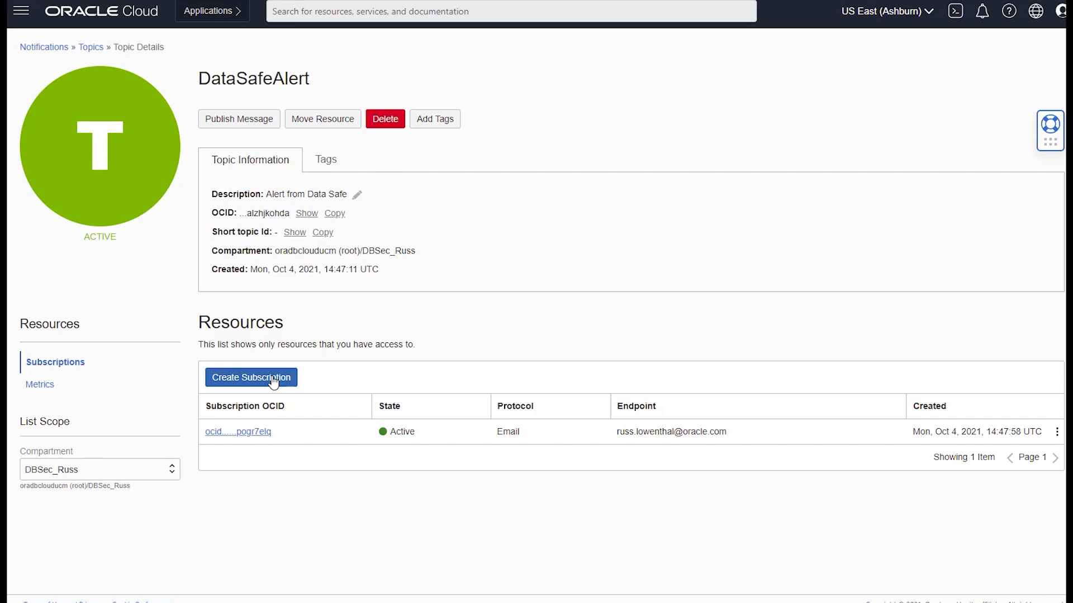
pyautogui.moveTo(617, 432); pyautogui.dragTo(729, 435)
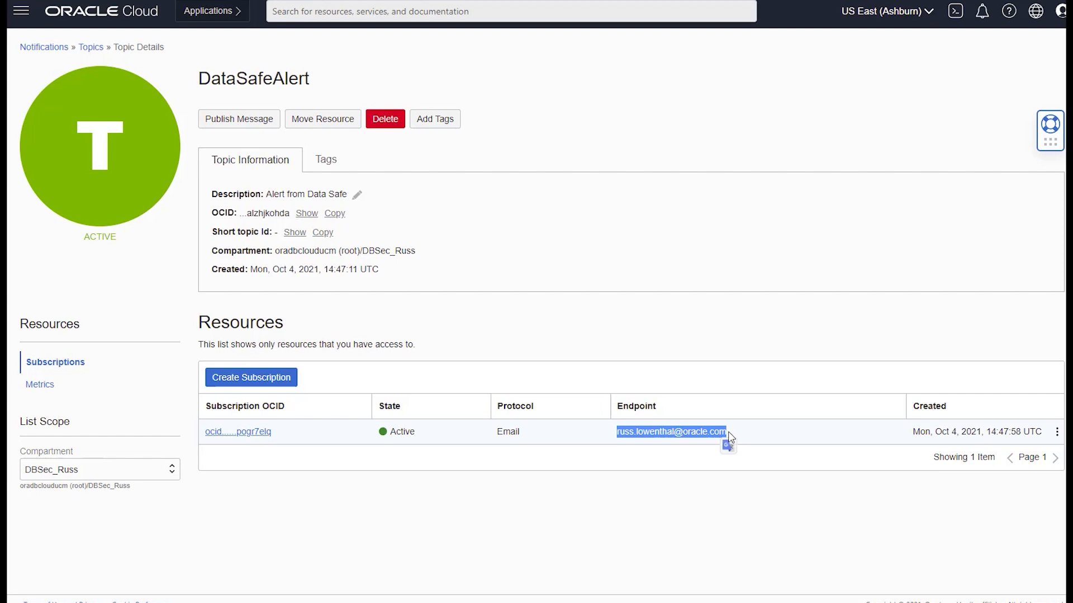
# Review the conditions and notification action of the DataSafe_security_baseline_drift event rule in its editor, and leave without saving
pyautogui.click(21, 10)
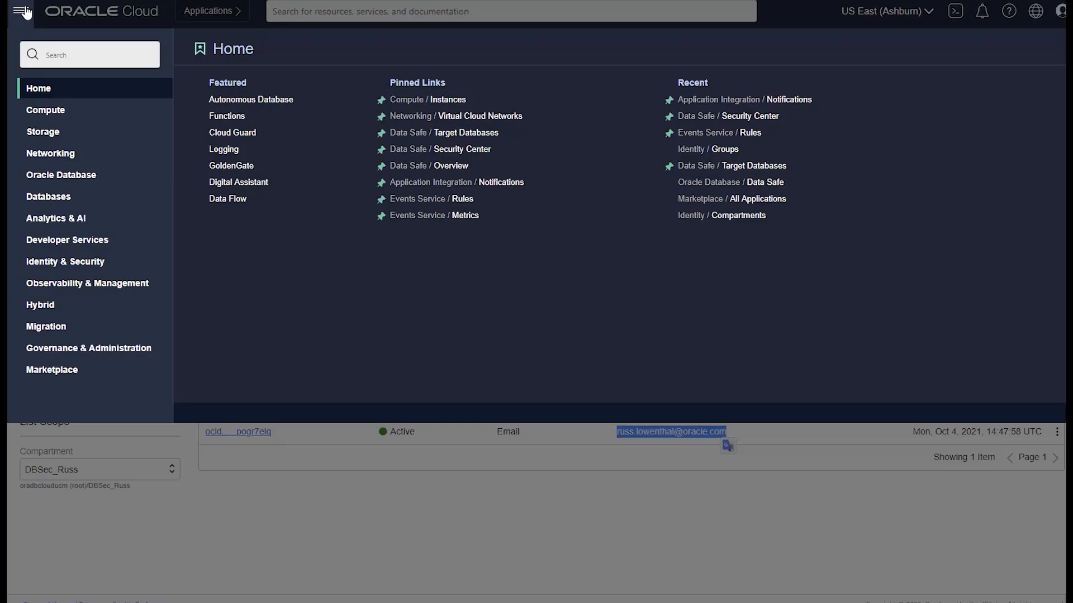
pyautogui.click(96, 284)
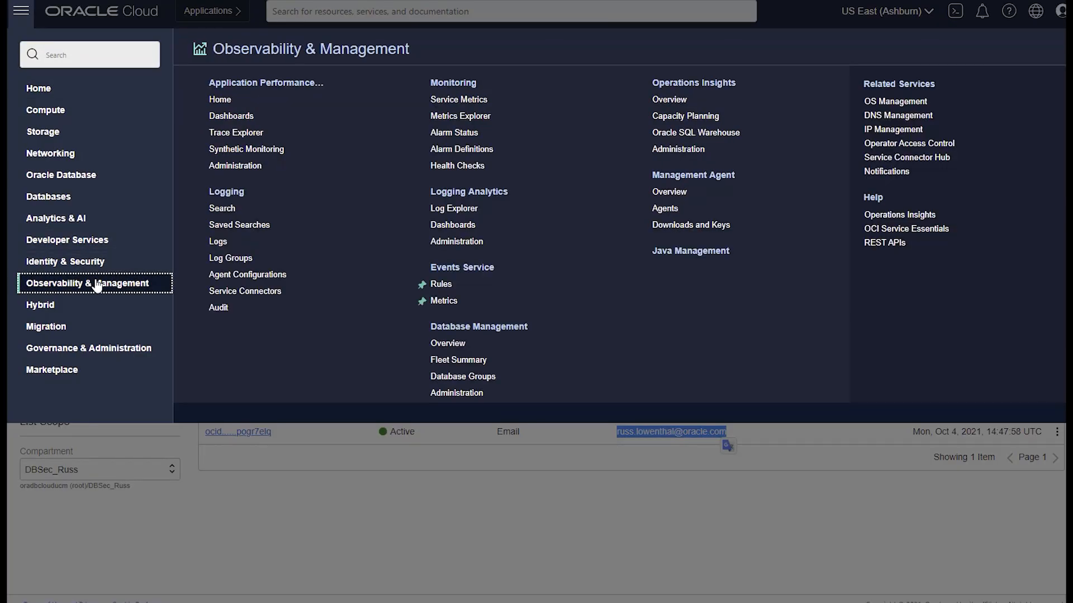
pyautogui.click(441, 284)
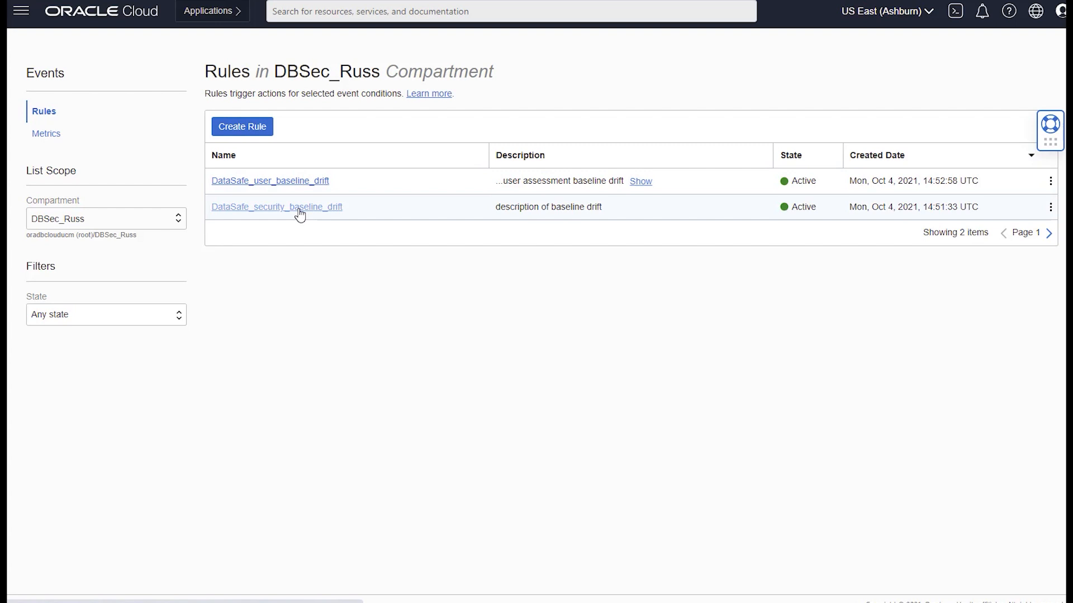
pyautogui.click(300, 207)
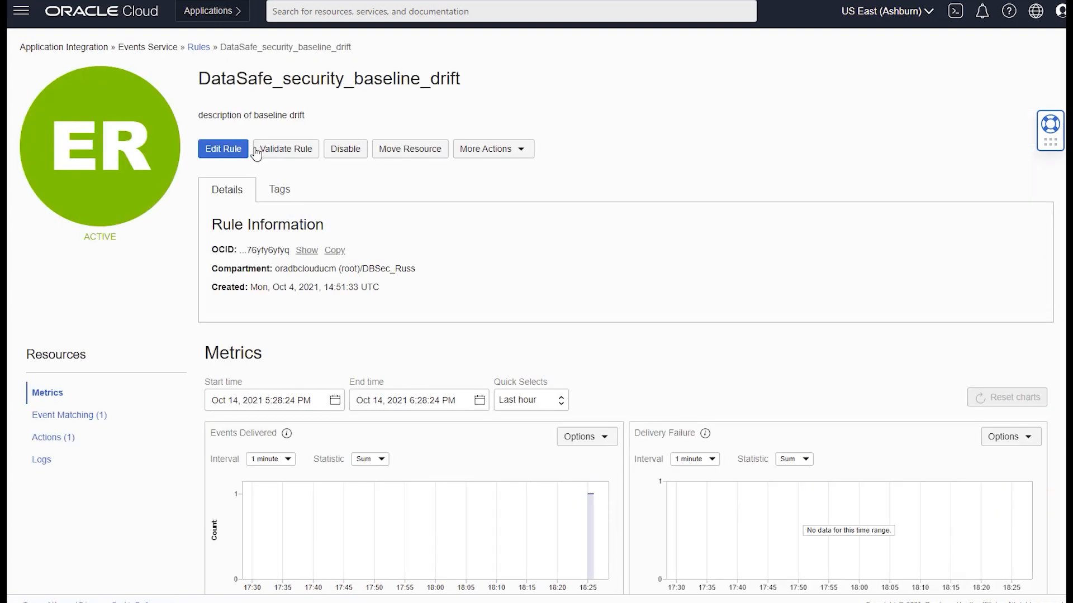
pyautogui.click(226, 149)
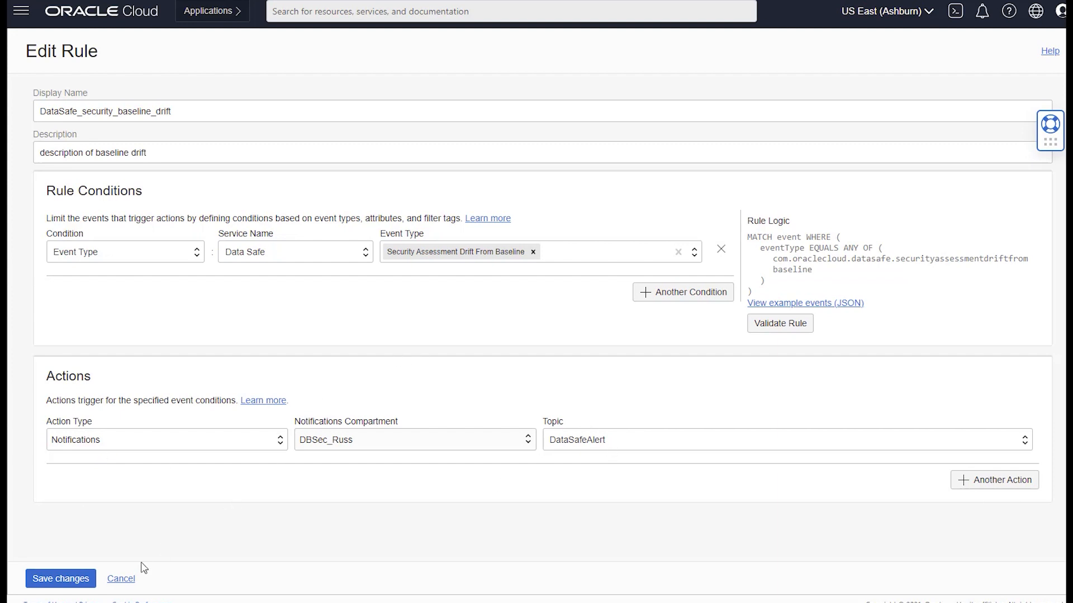
pyautogui.click(125, 579)
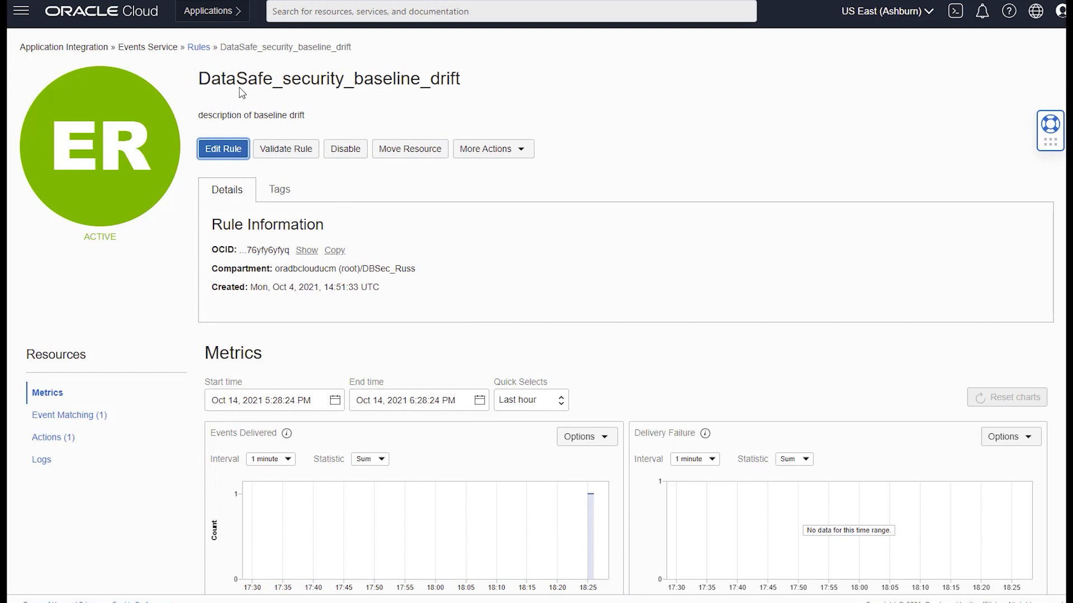
# Return to the event rules and open DataSafe_user_baseline_drift in the rule editor to review its conditions and action
pyautogui.click(196, 49)
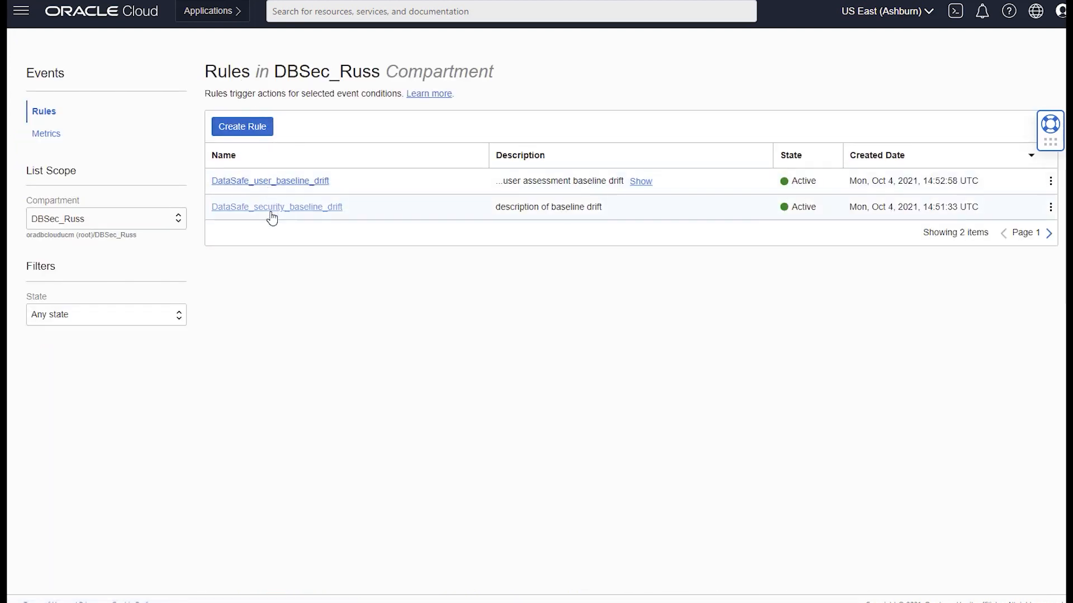
pyautogui.click(274, 180)
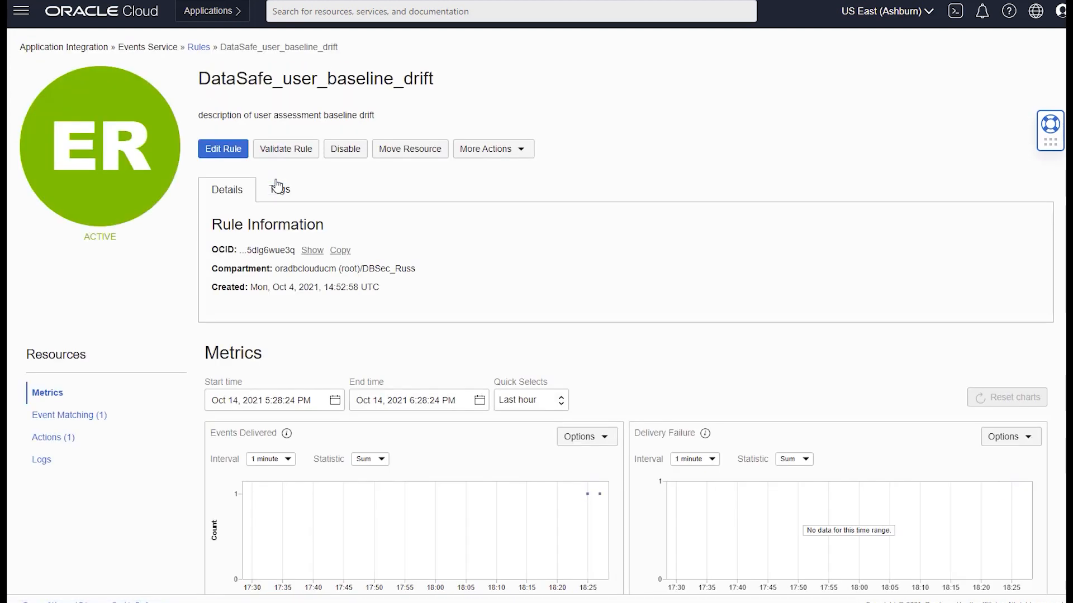
pyautogui.click(235, 158)
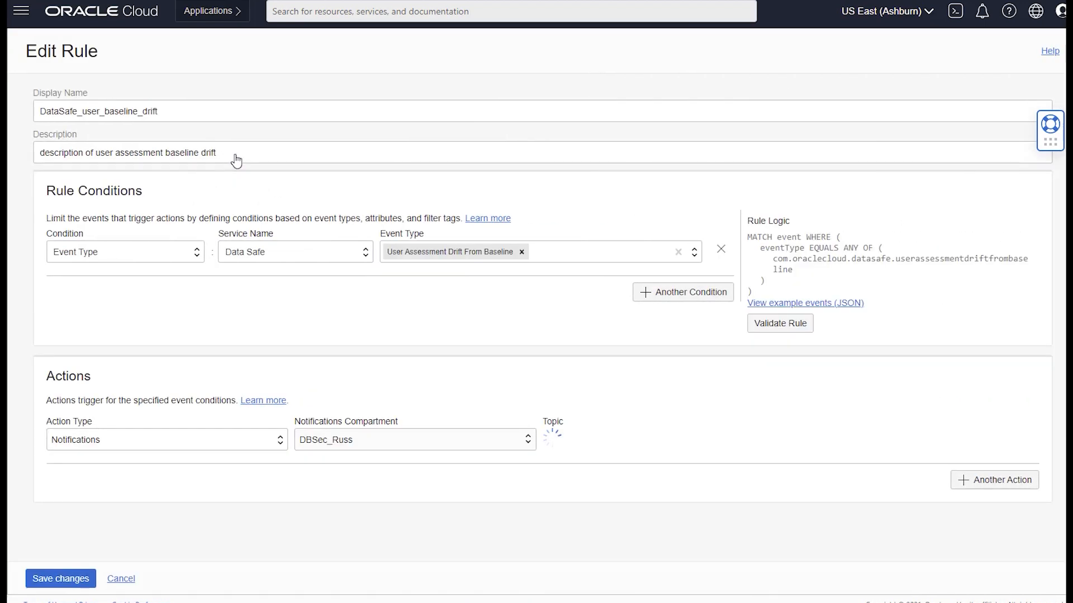